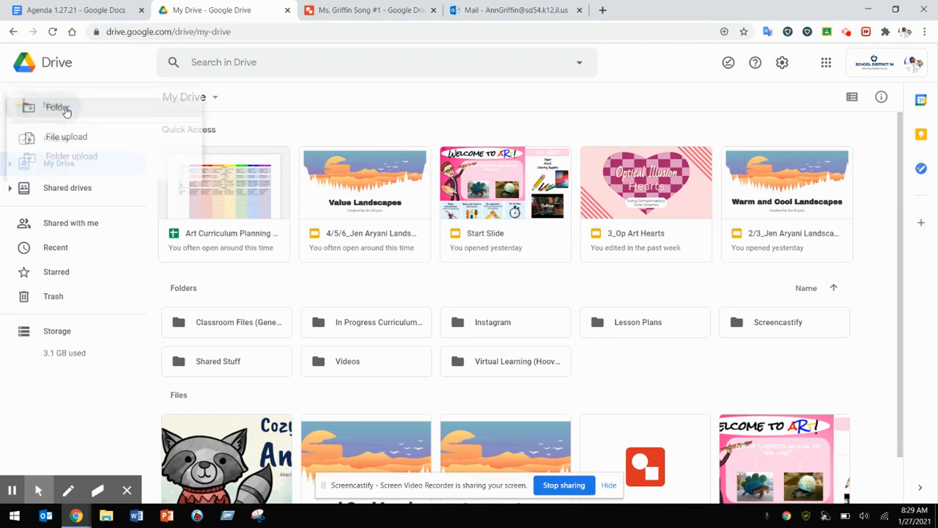
Switch to the already open song drawing and set its canvas background to solid medium gray.
mouse_move(93, 273)
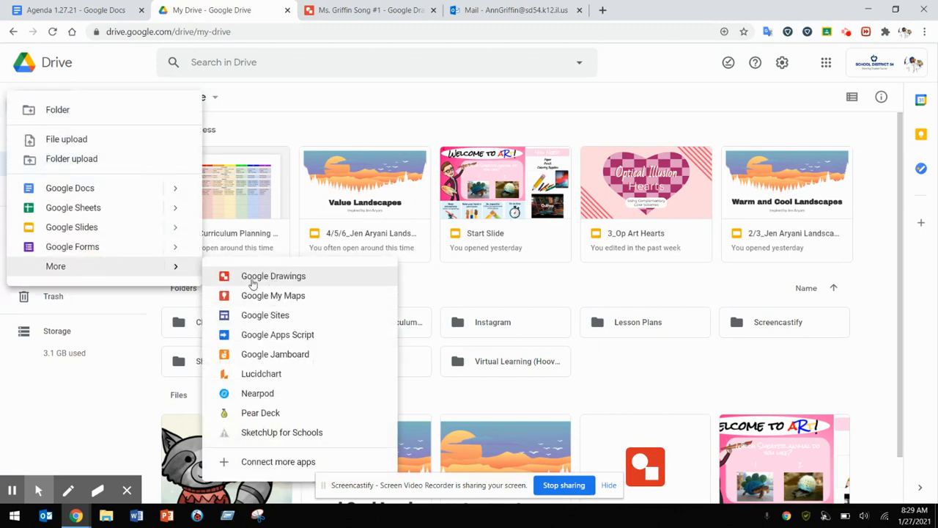
click(345, 10)
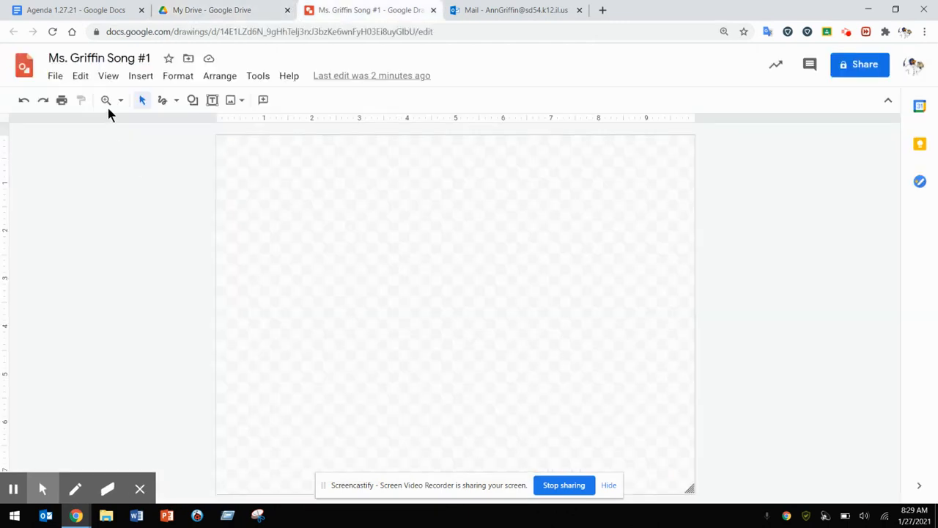
click(103, 63)
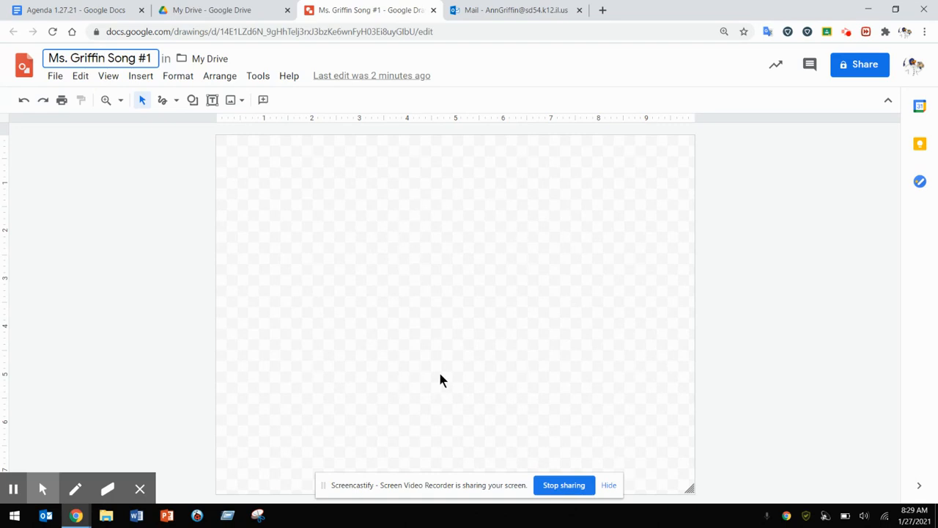
right_click(450, 270)
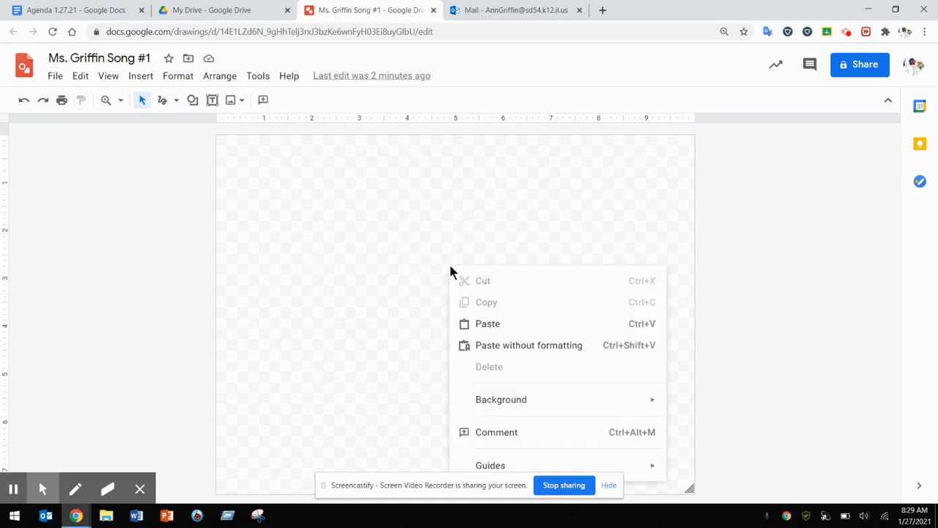
mouse_move(485, 404)
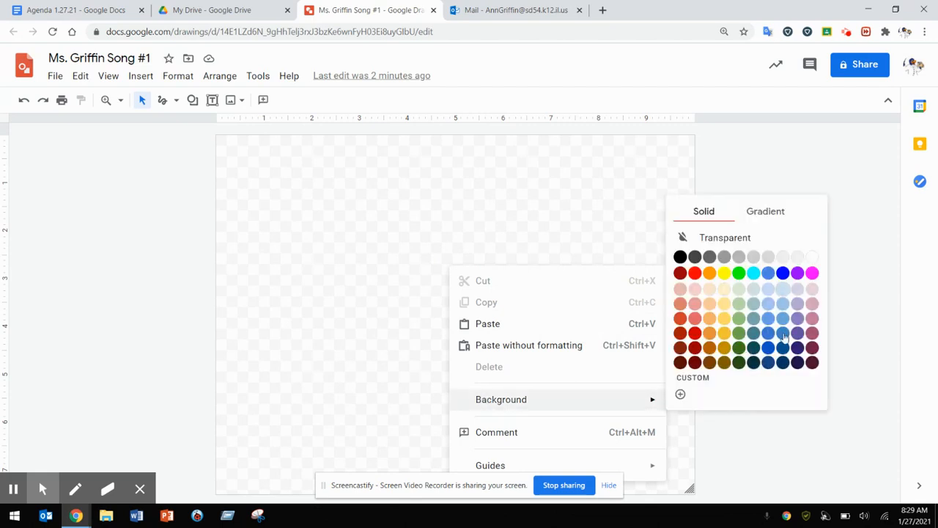
click(740, 256)
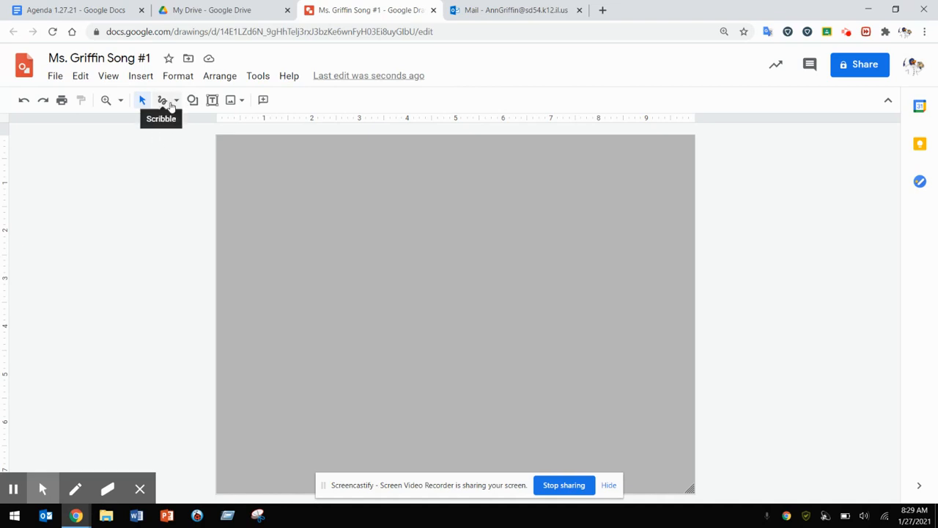
Draw a trial straight diagonal line across the gray canvas and delete it.
click(171, 106)
click(175, 101)
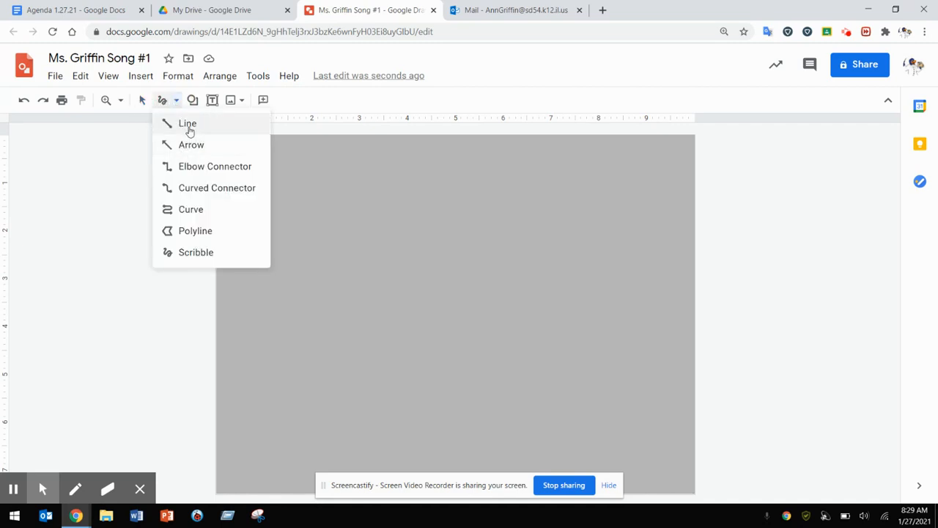
click(187, 124)
drag(312, 198, 491, 370)
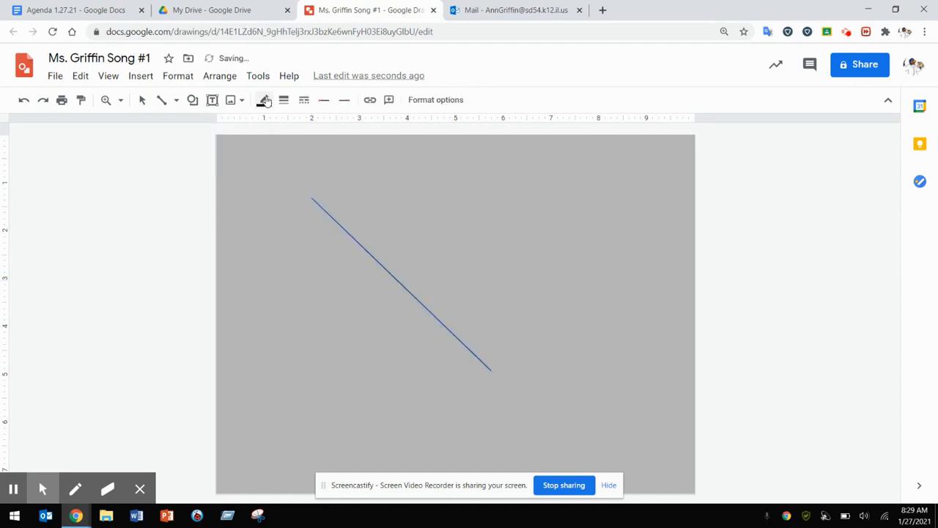
key(Delete)
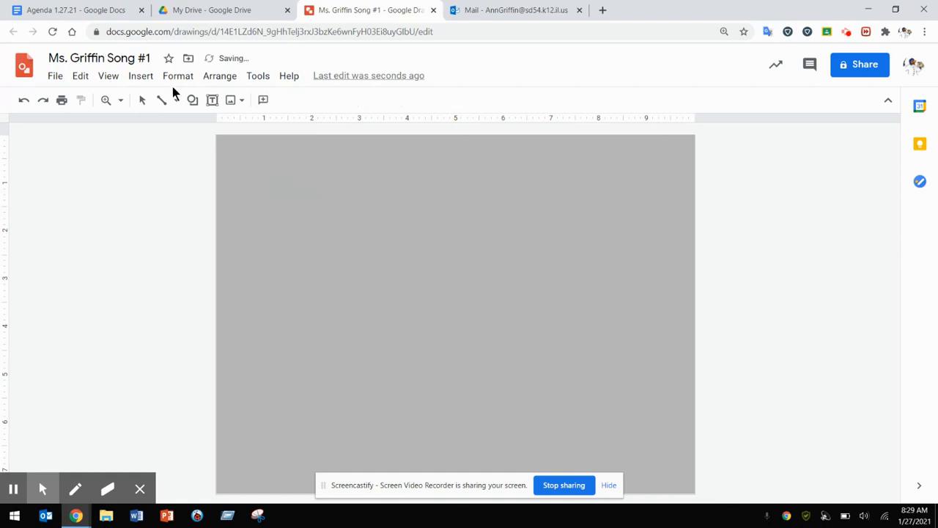
Draw a large looping freehand line over most of the canvas with the Scribble tool and select it.
click(162, 99)
click(176, 100)
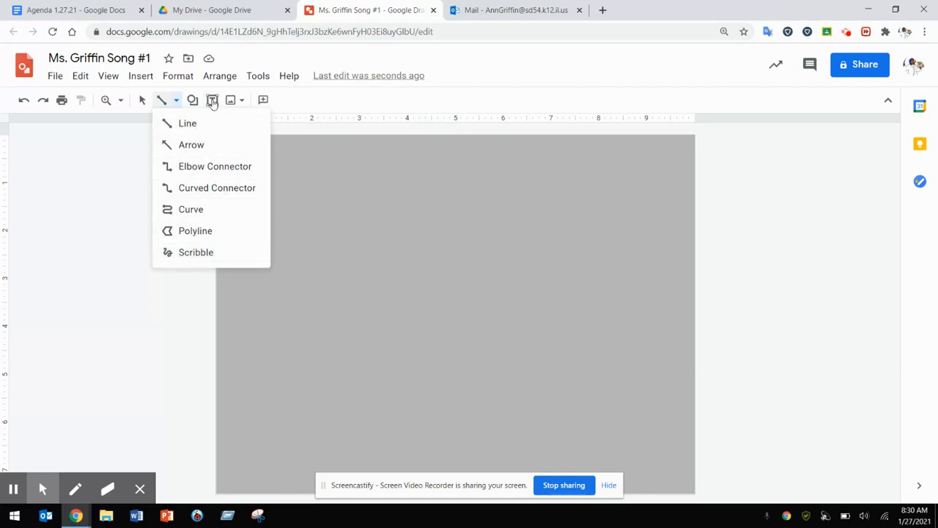
click(200, 252)
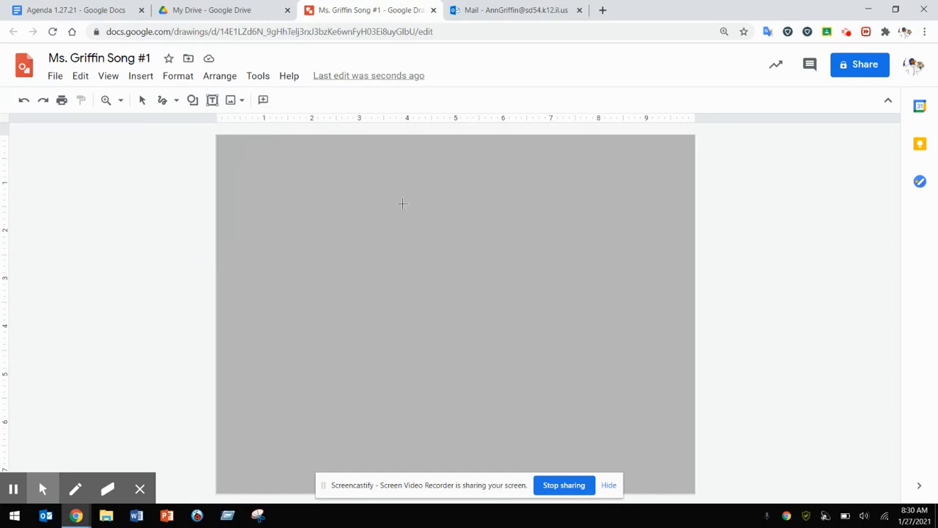
mouse_move(425, 203)
mouse_down()
mouse_move(377, 184)
mouse_move(343, 249)
mouse_move(429, 350)
mouse_move(286, 389)
mouse_move(437, 446)
mouse_move(628, 297)
mouse_move(599, 173)
mouse_move(574, 281)
mouse_move(518, 275)
mouse_move(346, 355)
mouse_move(411, 261)
mouse_move(354, 275)
mouse_up()
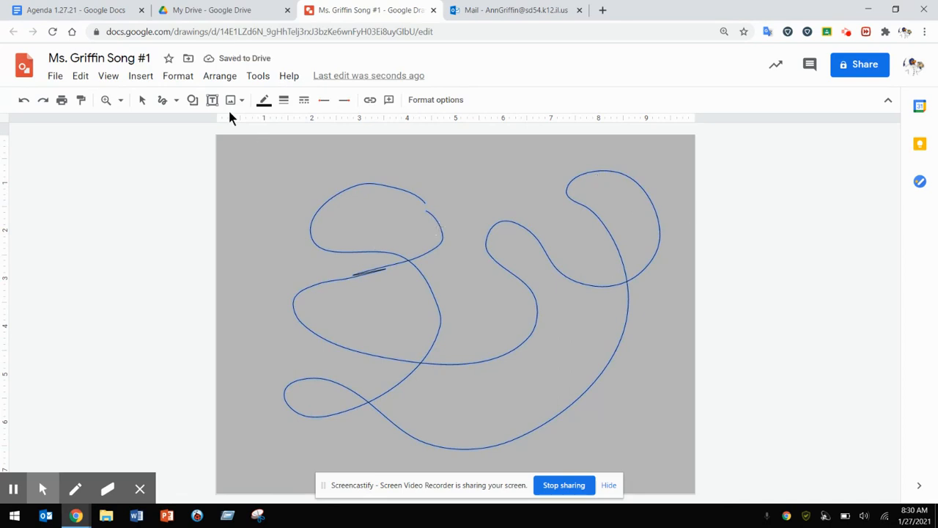
click(163, 99)
click(143, 100)
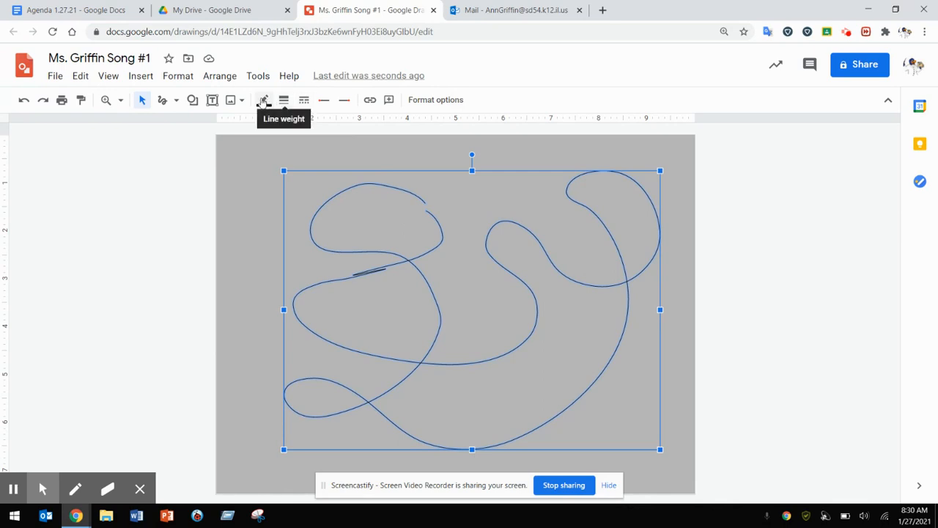
Set the scribble's line color to magenta and its weight to 16px, and delete the scribble.
click(264, 100)
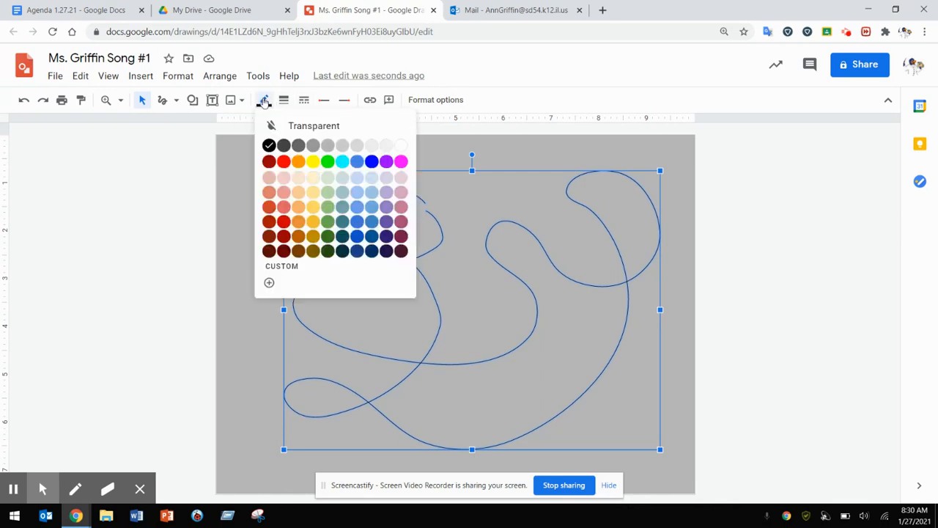
click(401, 161)
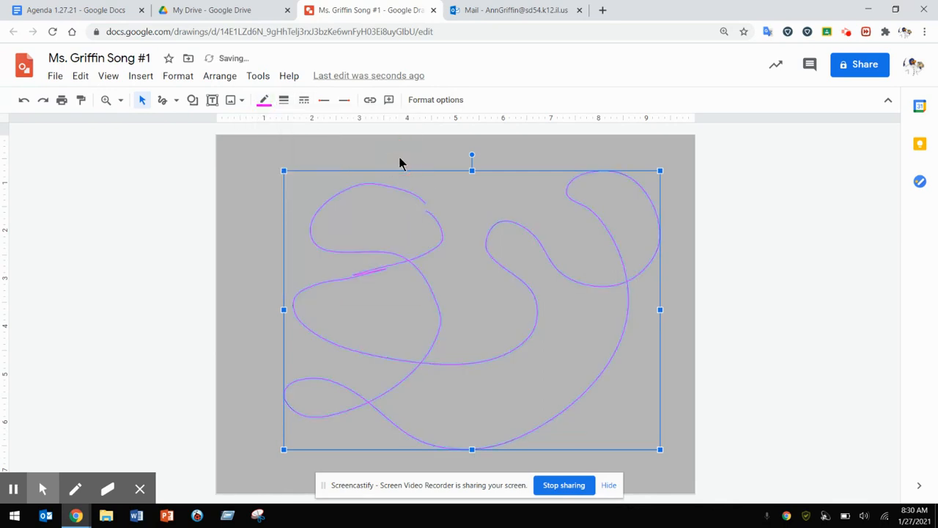
click(284, 101)
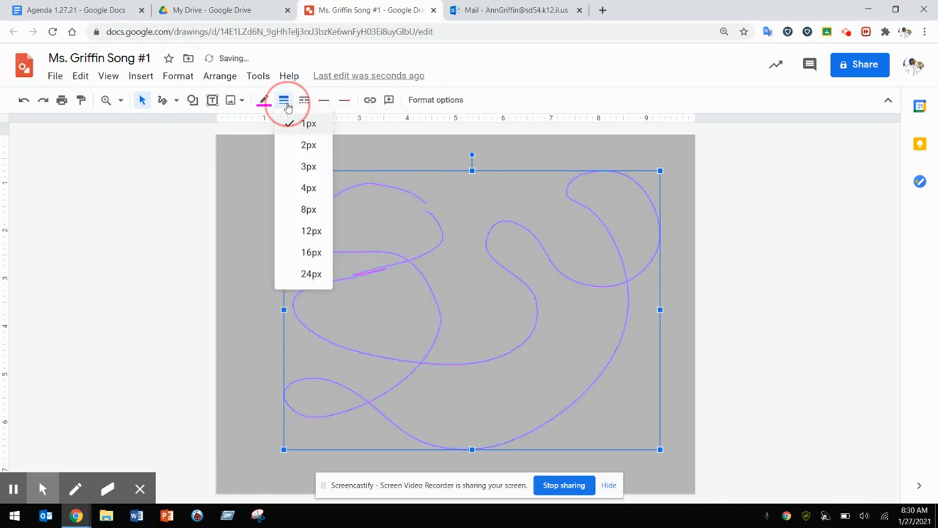
click(309, 253)
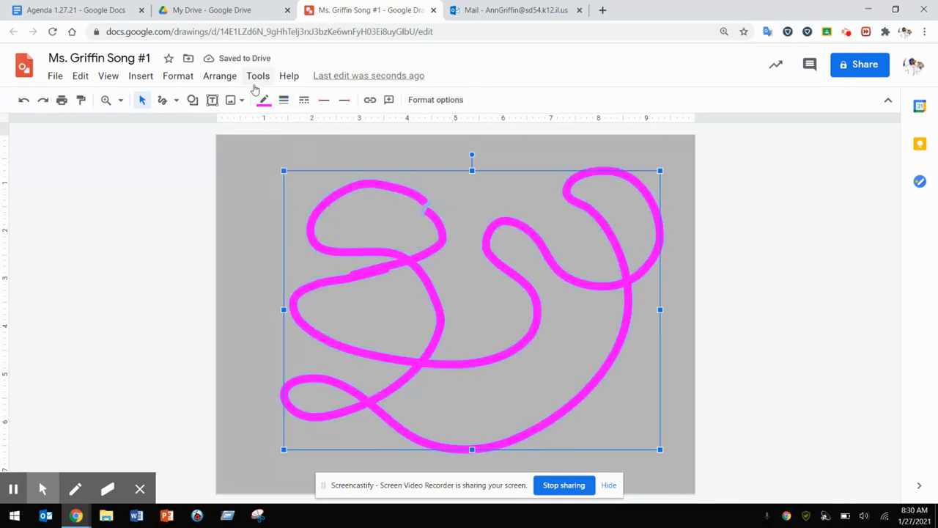
key(Delete)
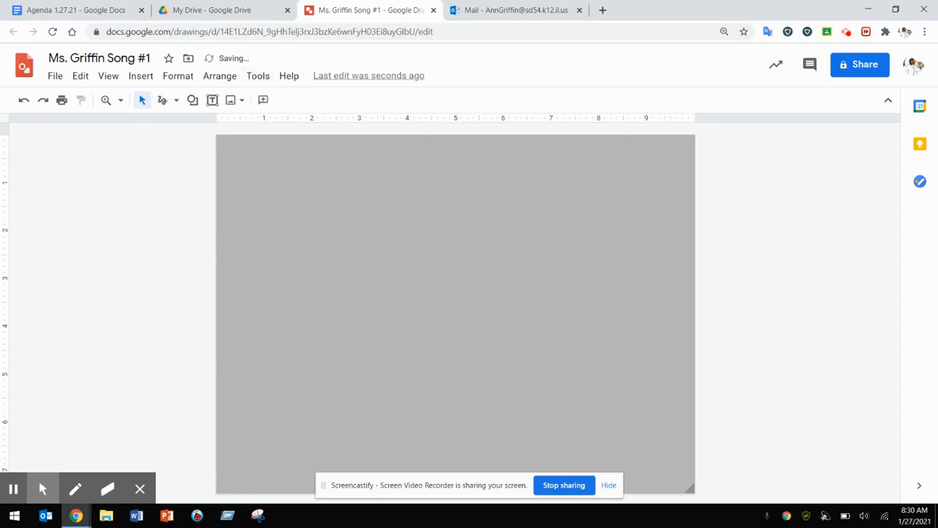
Draw a new closed, looping scribble across the canvas and format its line as magenta with a 16px weight.
click(162, 100)
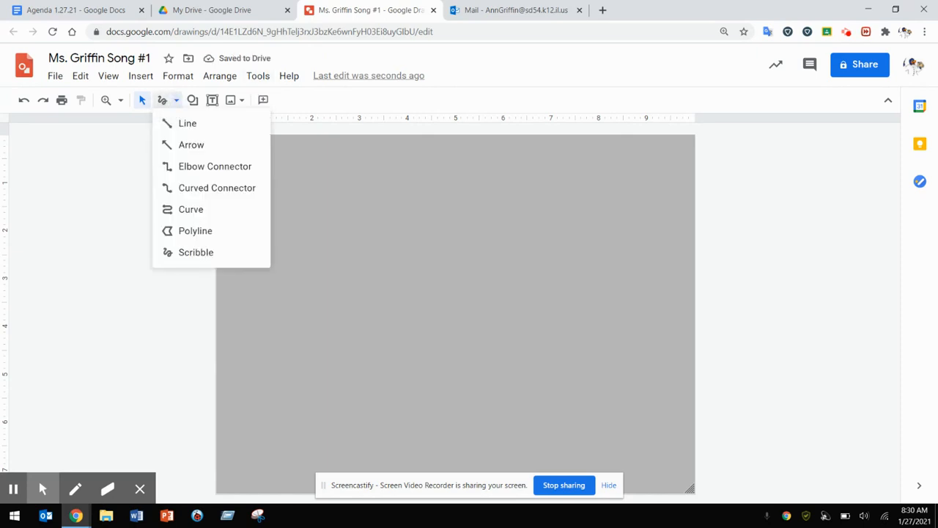
click(196, 252)
mouse_move(256, 437)
mouse_down()
mouse_move(330, 312)
mouse_move(356, 374)
mouse_move(391, 266)
mouse_move(484, 294)
mouse_move(655, 185)
mouse_move(476, 344)
mouse_move(292, 251)
mouse_move(256, 437)
mouse_up()
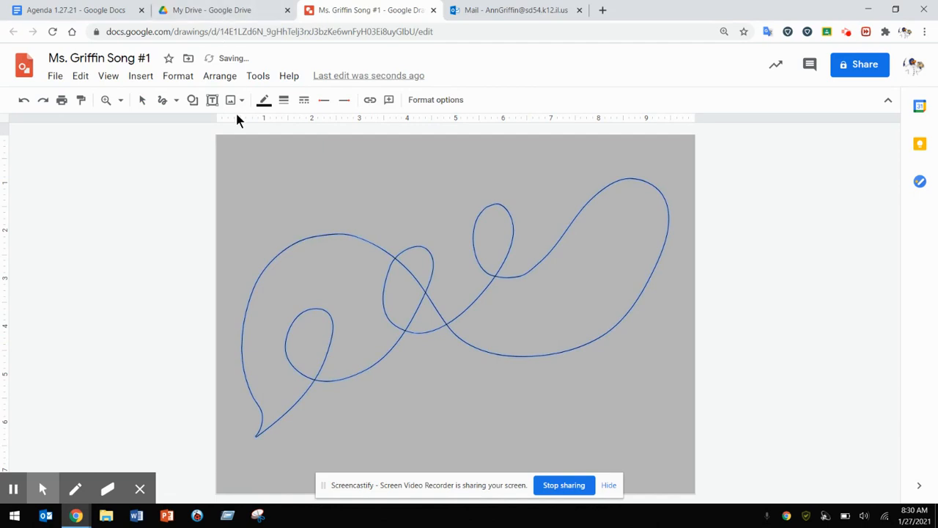
click(261, 101)
click(404, 160)
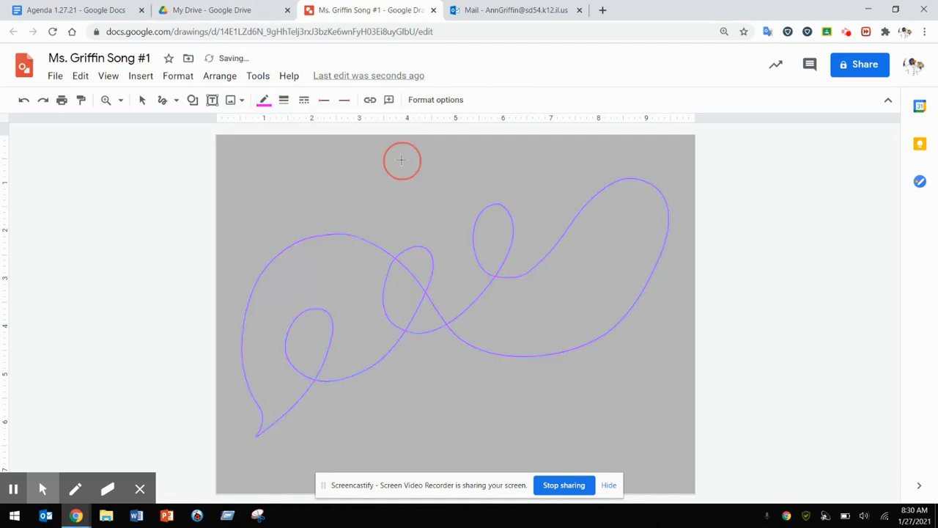
click(283, 100)
click(305, 256)
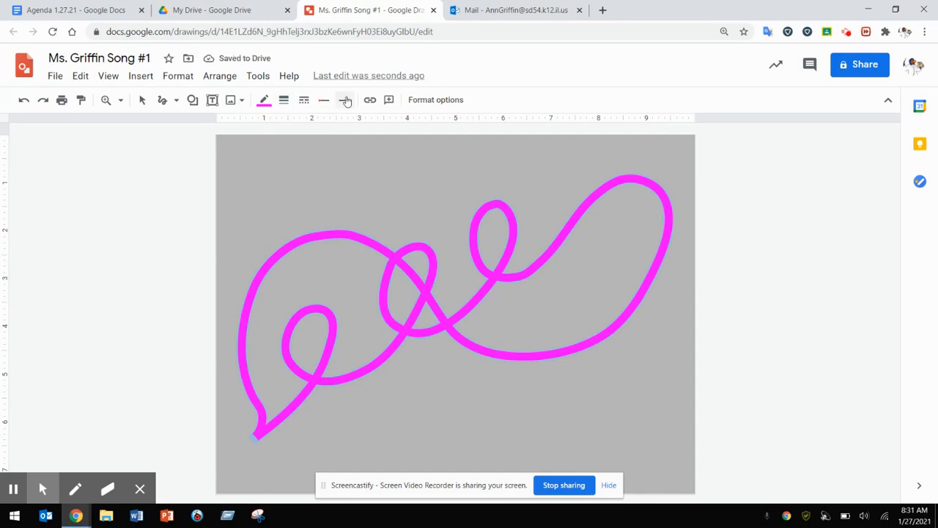
Move the magenta scribble slightly down and rotate it counterclockwise so it slopes more steeply across the canvas.
click(150, 105)
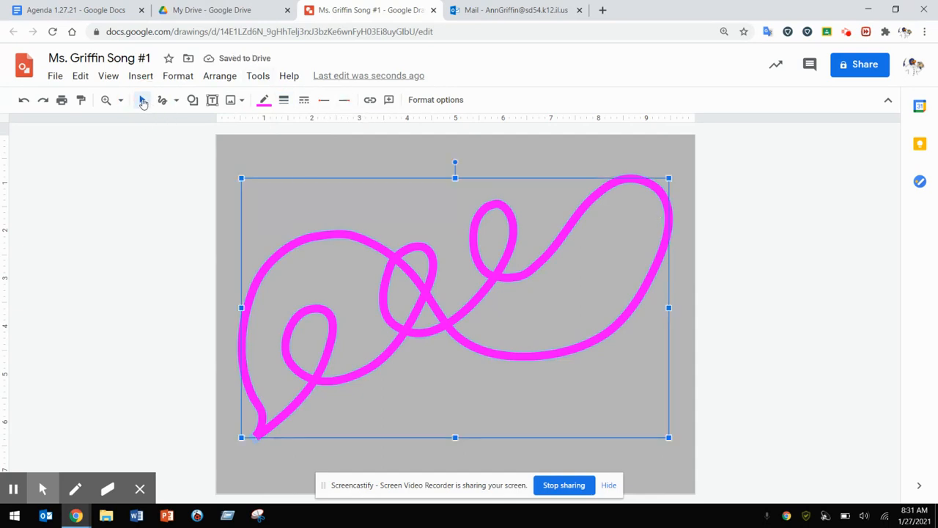
drag(466, 297, 470, 326)
click(465, 317)
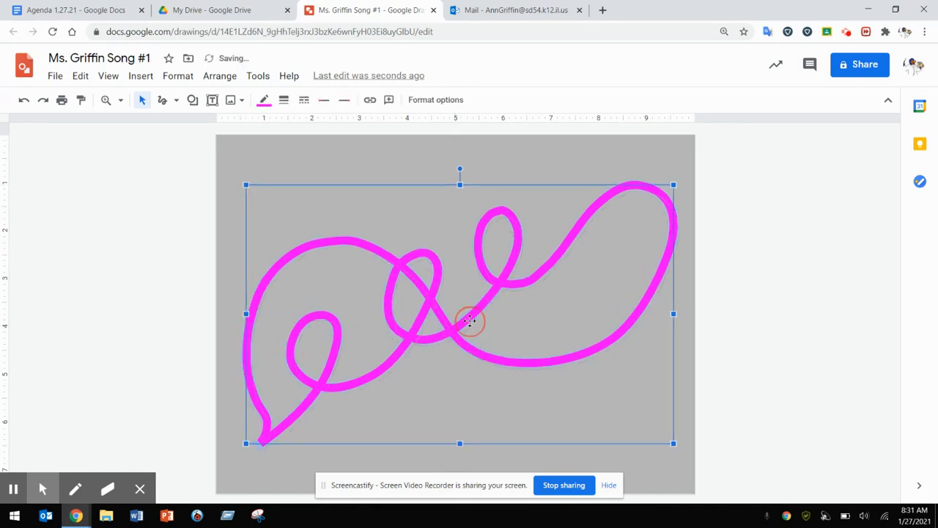
drag(459, 169, 429, 200)
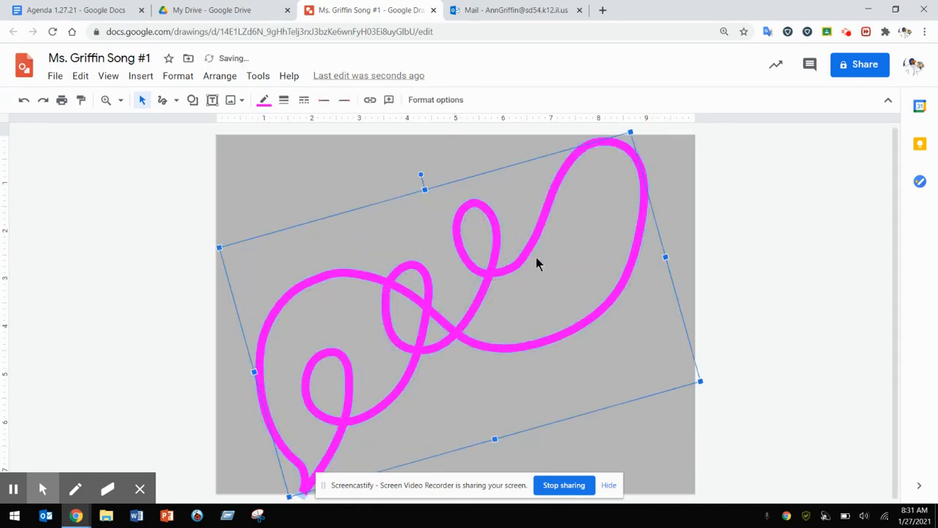
drag(515, 262, 517, 264)
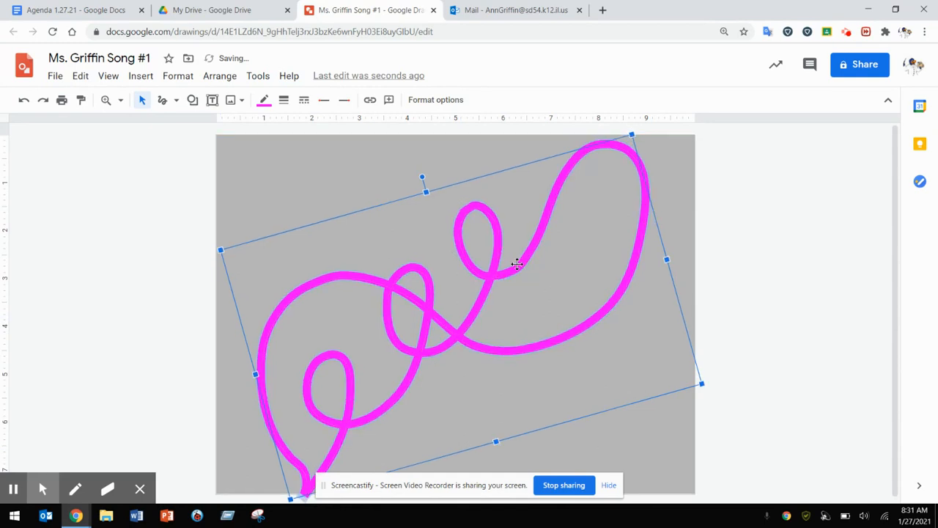
Copy the rotated magenta scribble and paste a duplicate onto the canvas.
right_click(517, 264)
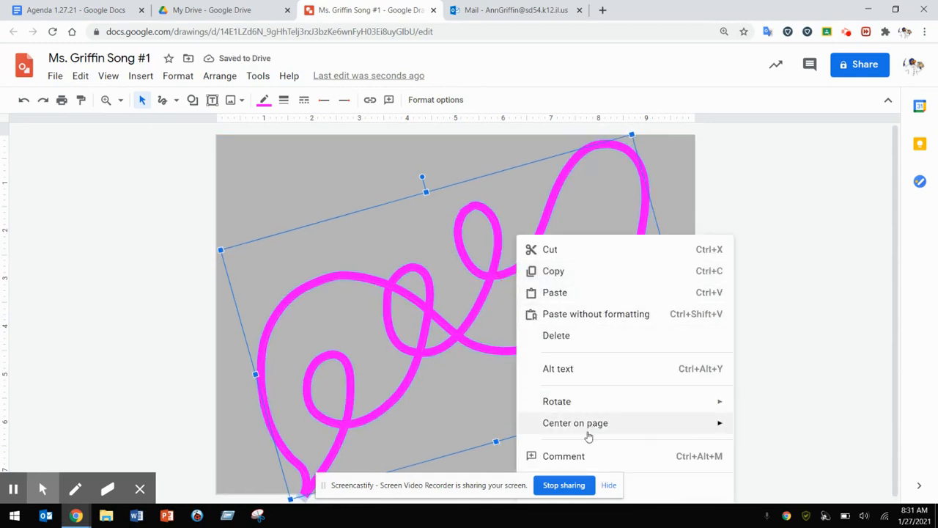
click(593, 273)
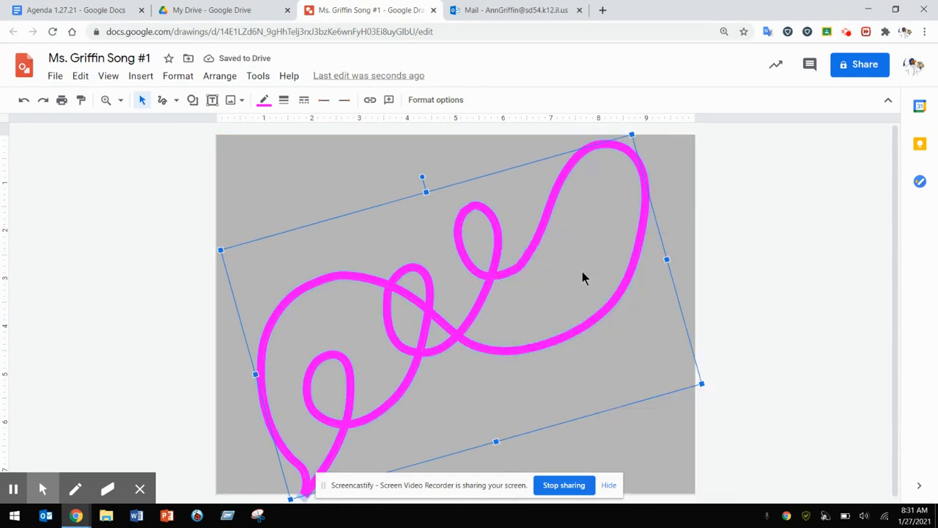
right_click(582, 273)
click(610, 330)
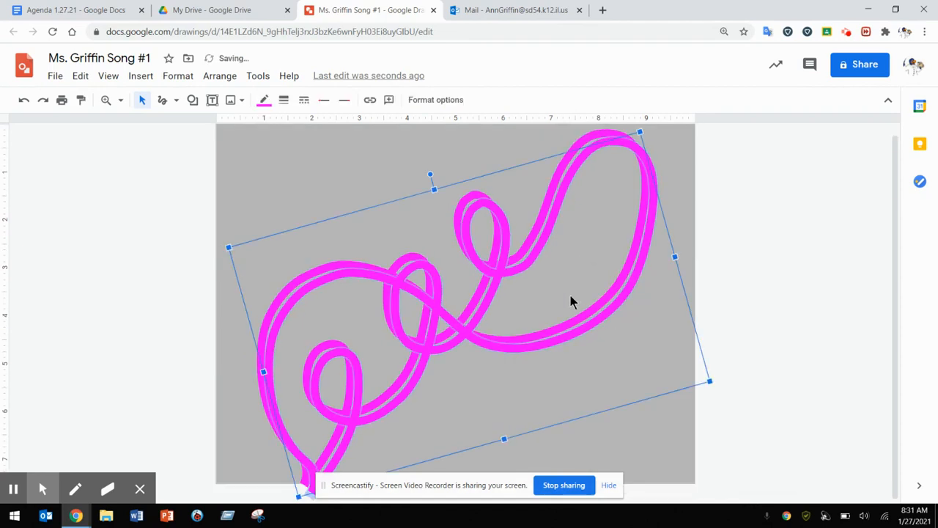
Recolor the duplicate scribble cyan and shift it over the magenta one so only a thin magenta edge shows.
click(264, 101)
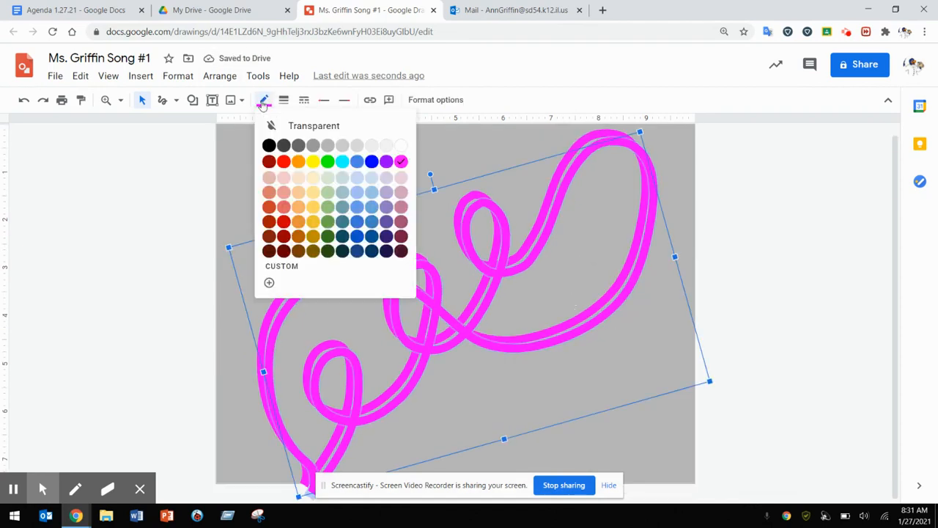
click(342, 162)
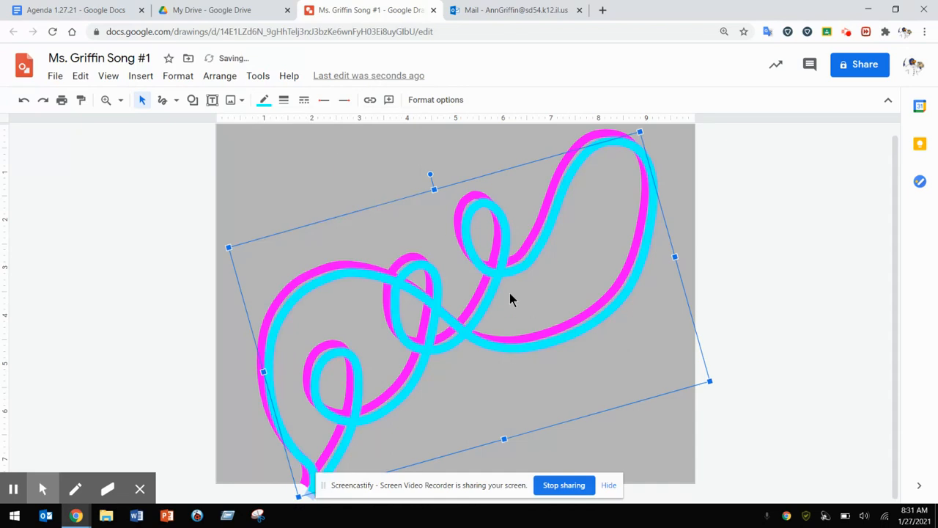
drag(507, 275, 503, 272)
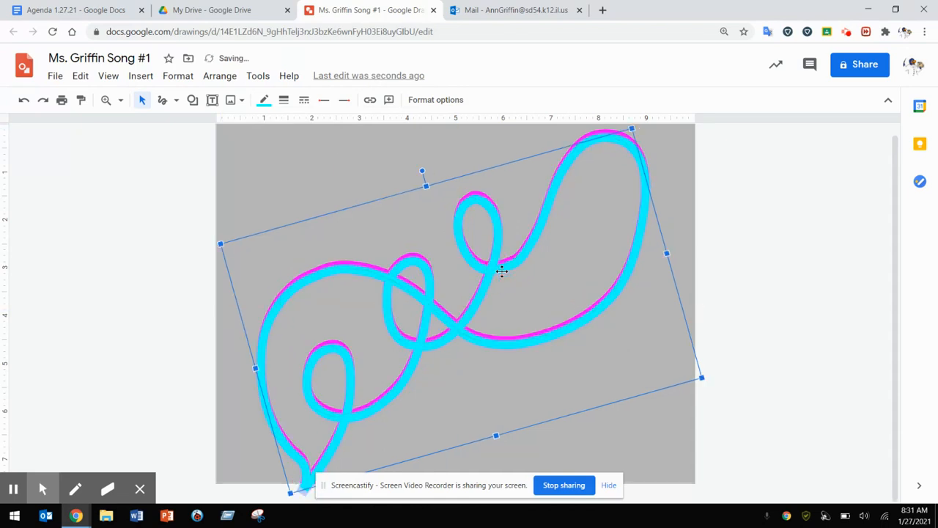
click(763, 330)
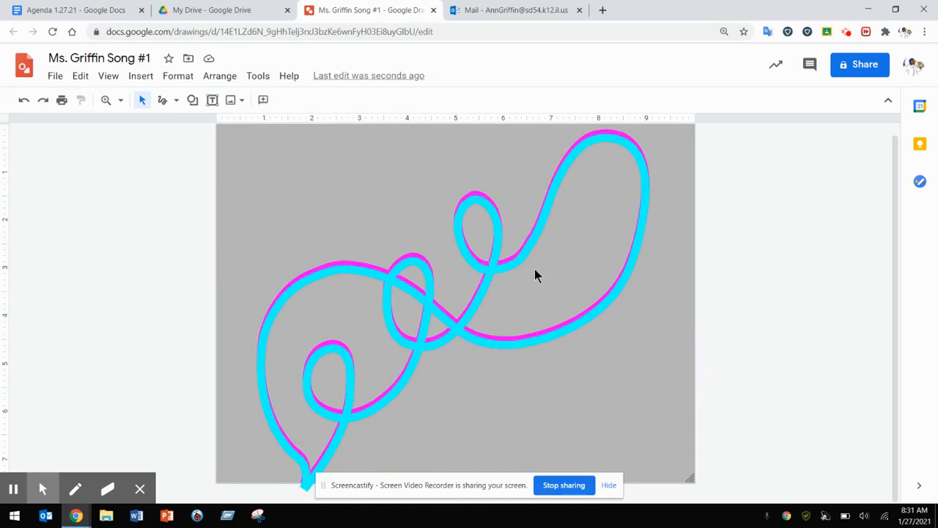
Draw a closed, jagged seven-point polygon with the Polyline tool in the upper-left area of the canvas.
click(176, 100)
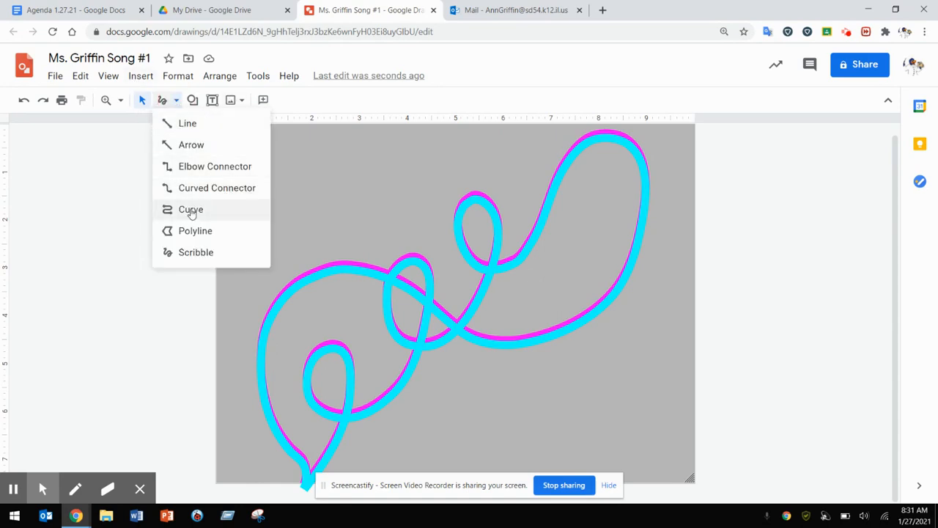
click(195, 231)
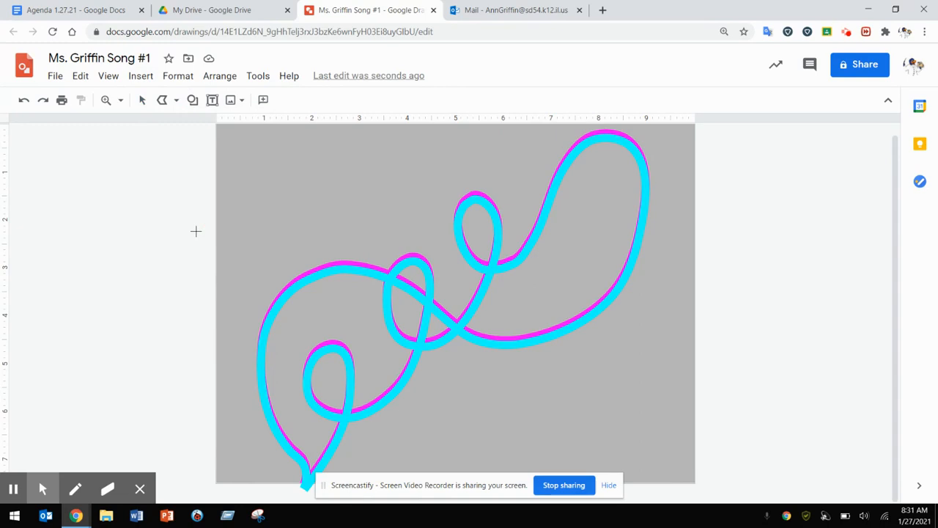
click(261, 158)
click(243, 242)
click(358, 310)
click(379, 231)
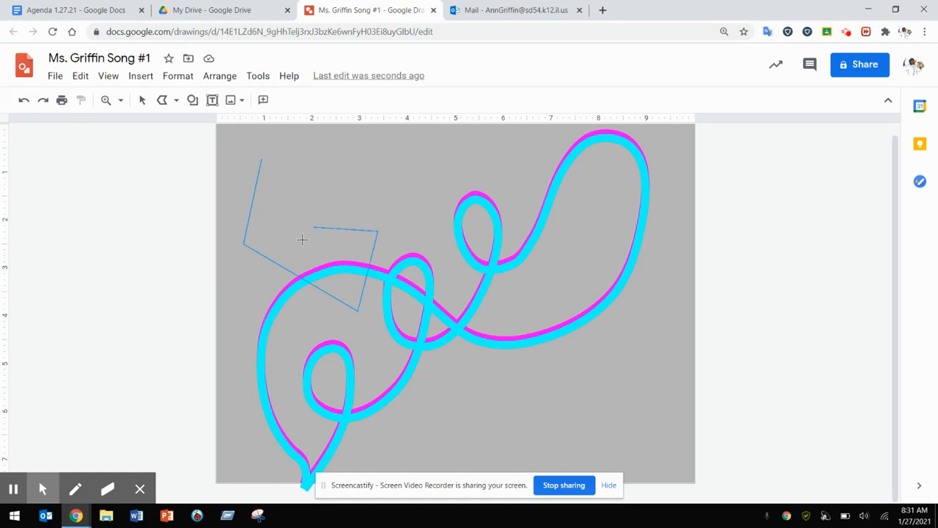
click(286, 243)
click(354, 167)
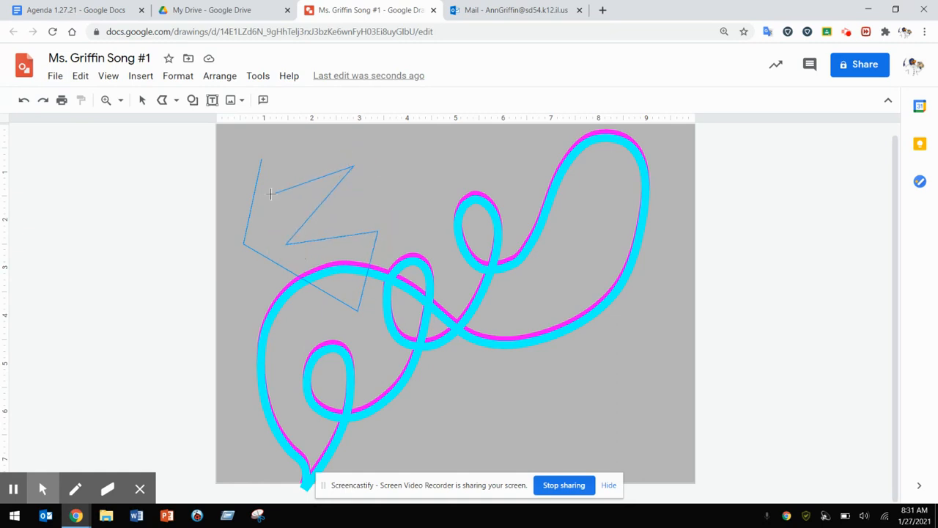
click(261, 159)
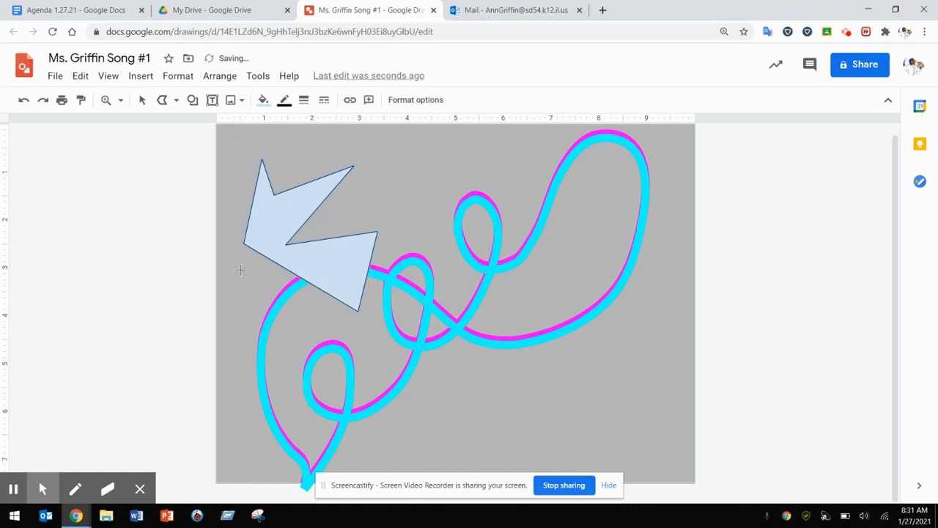
Make the jagged polygon's outline transparent and fill it with solid green.
click(284, 100)
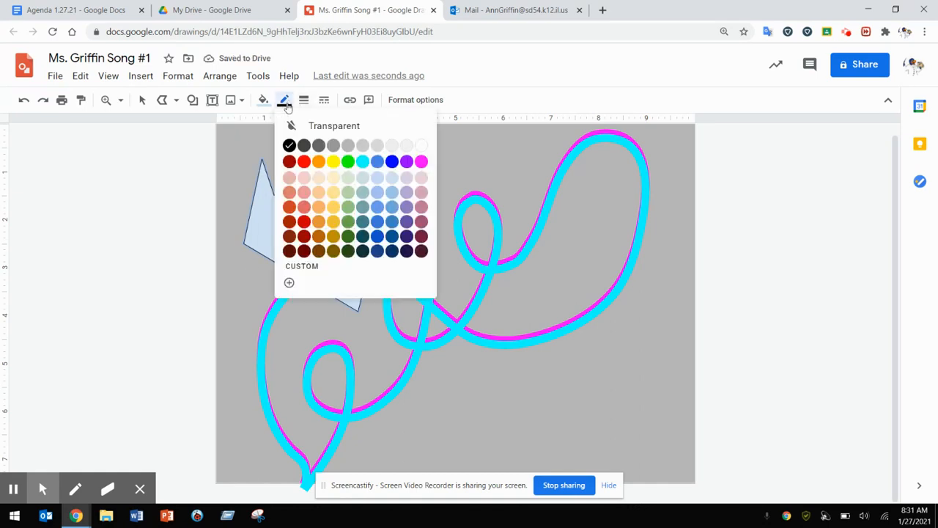
click(334, 125)
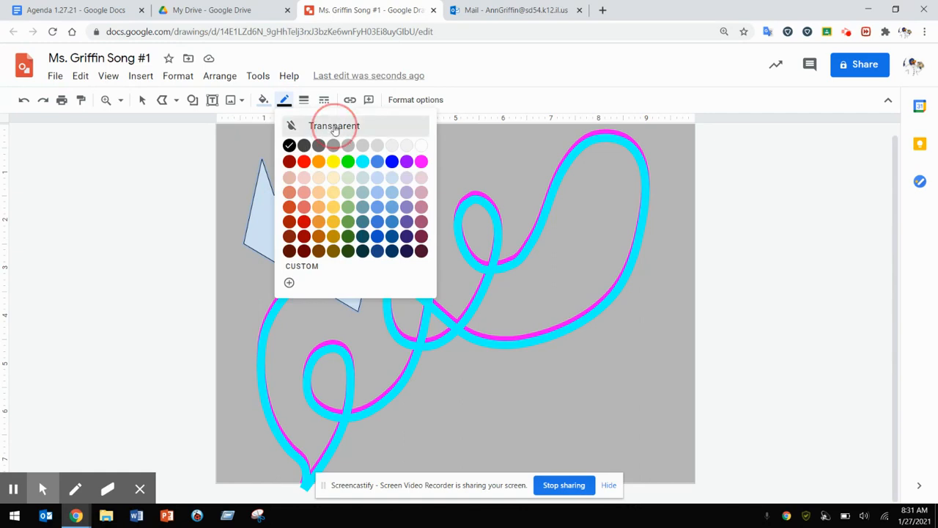
click(264, 100)
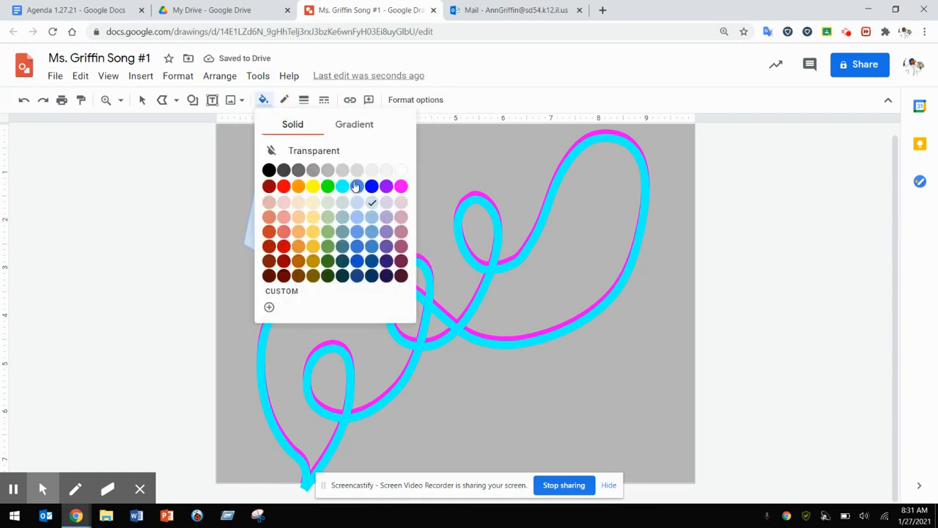
click(328, 186)
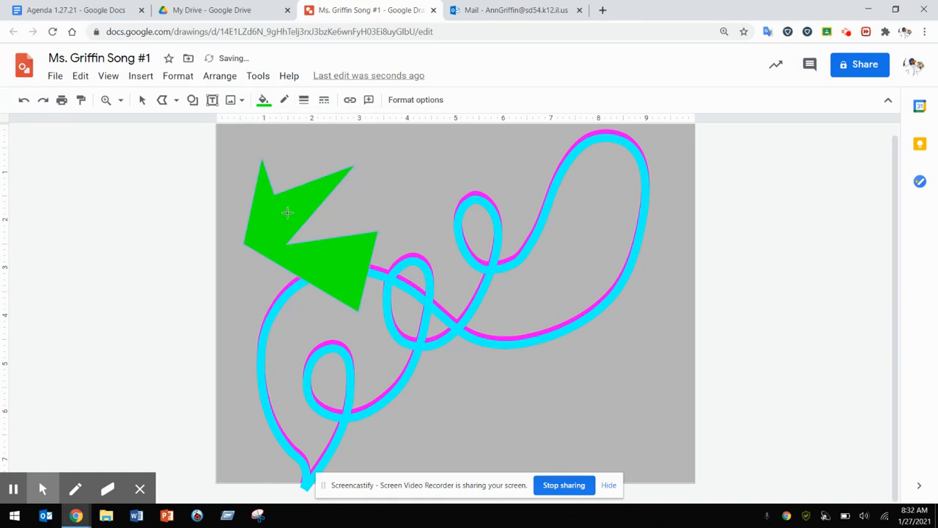
Draw a second closed, jagged polygon that overlaps the first green one and extends toward the canvas's upper middle.
drag(287, 213, 340, 280)
click(373, 205)
click(415, 223)
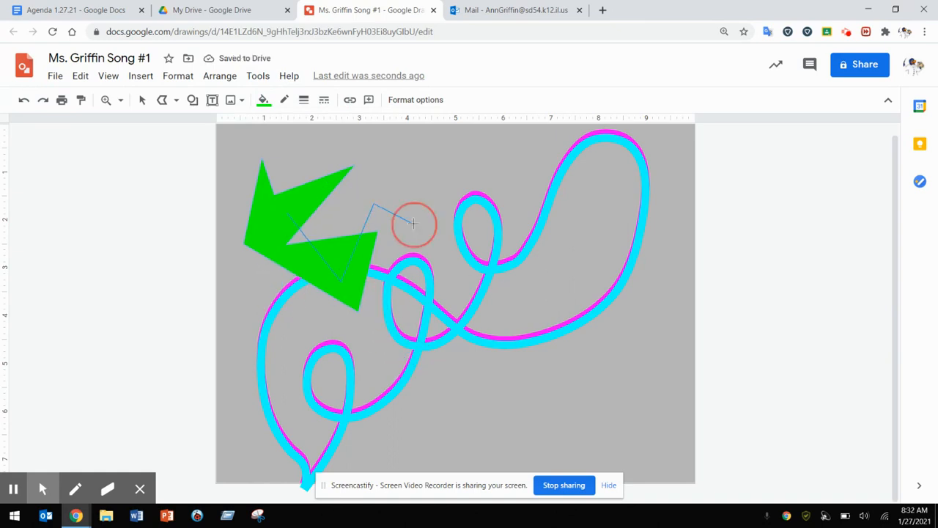
click(443, 160)
click(365, 138)
click(356, 194)
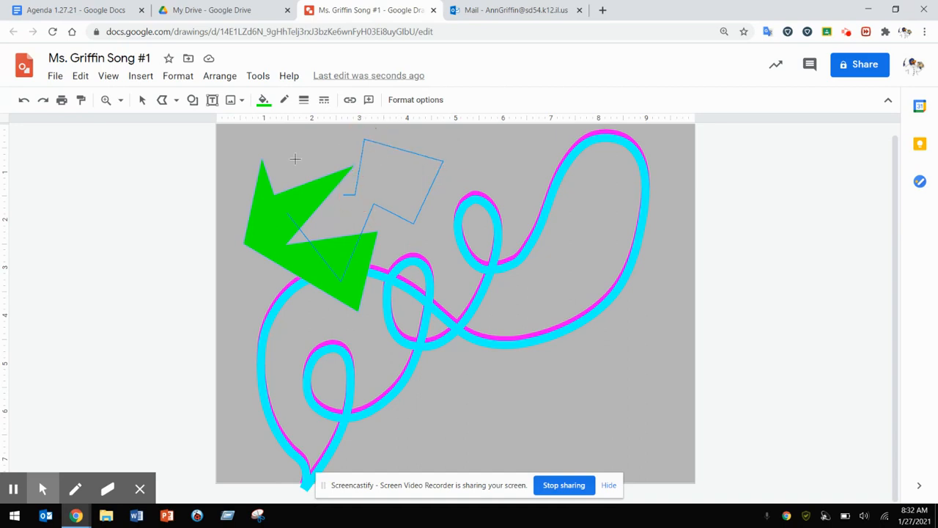
click(289, 142)
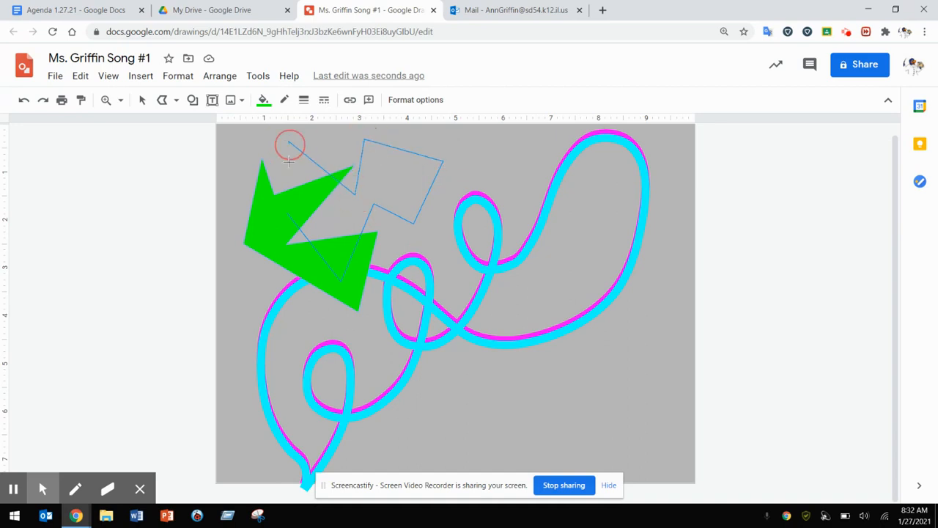
click(290, 213)
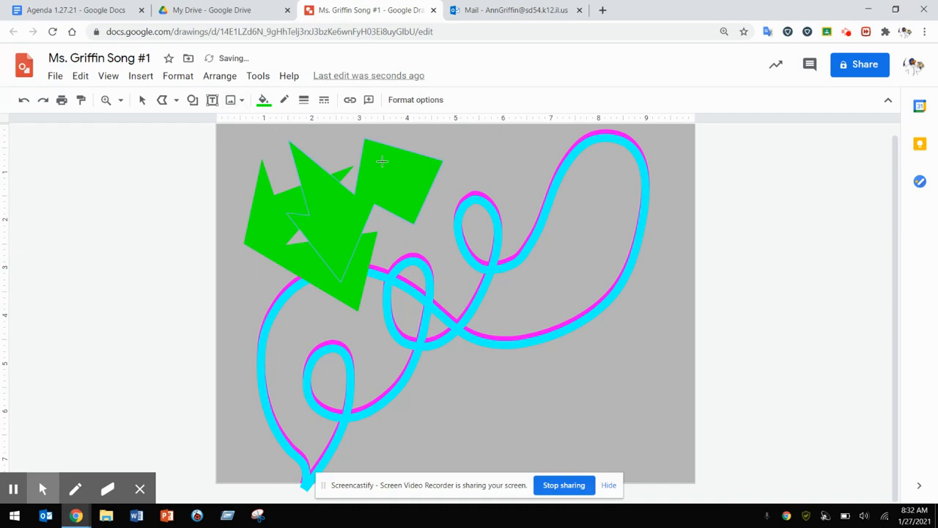
Draw a third closed, spiky polygon over the upper small loop and the rising part of the cyan line.
click(506, 151)
click(475, 198)
click(532, 200)
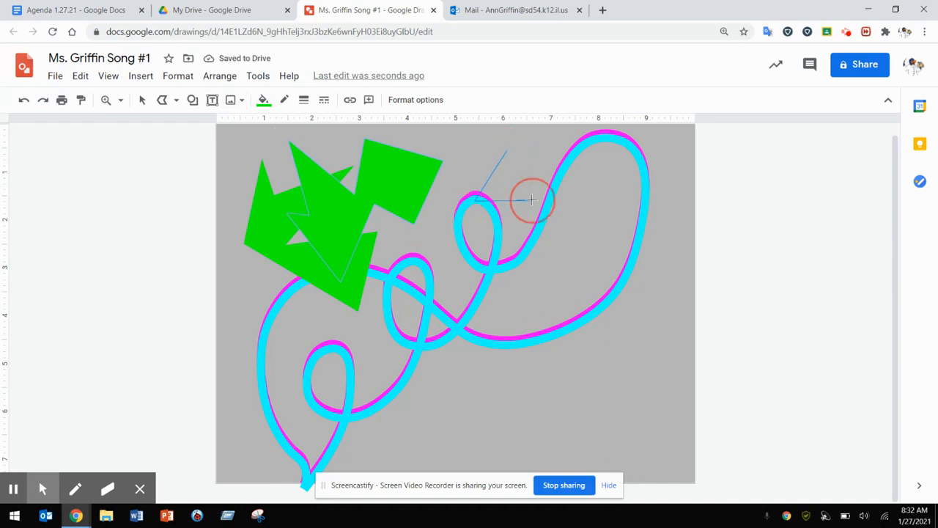
click(525, 262)
click(581, 222)
click(540, 180)
click(594, 164)
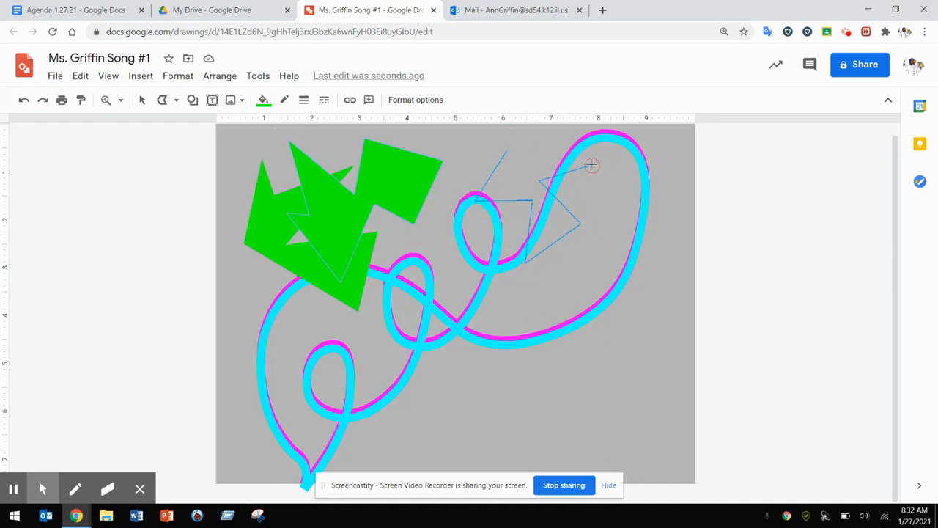
click(538, 165)
click(506, 149)
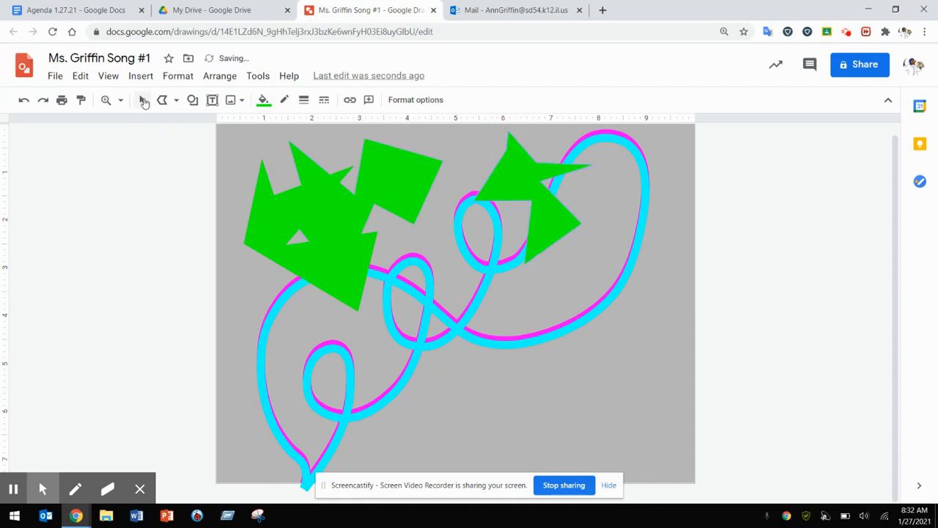
Move the third green polygon to the canvas's upper-right area and rotate it slightly counterclockwise.
click(144, 103)
click(144, 104)
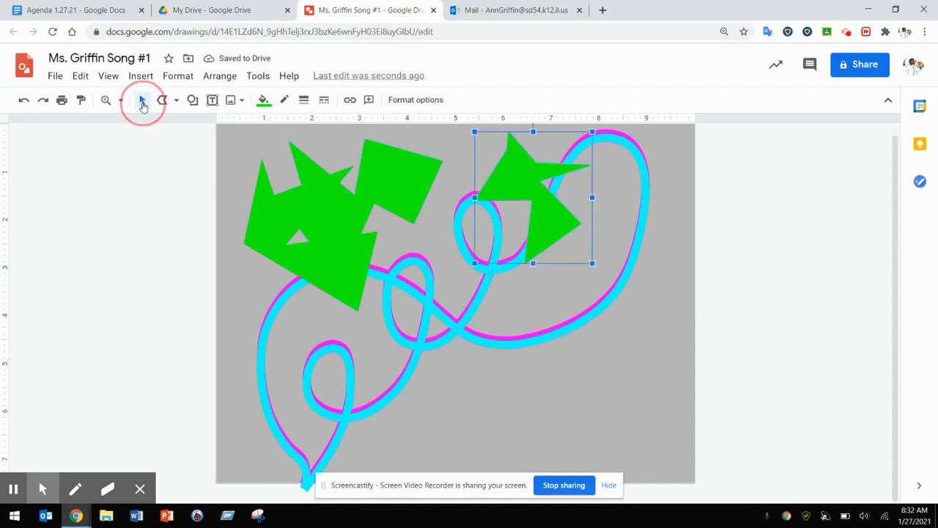
key(Escape)
drag(511, 186, 571, 231)
drag(608, 169, 577, 178)
drag(599, 232, 622, 195)
Move the second green polygon to the canvas's lower-right area and enlarge it to fill most of that corner.
click(425, 167)
drag(495, 210, 634, 342)
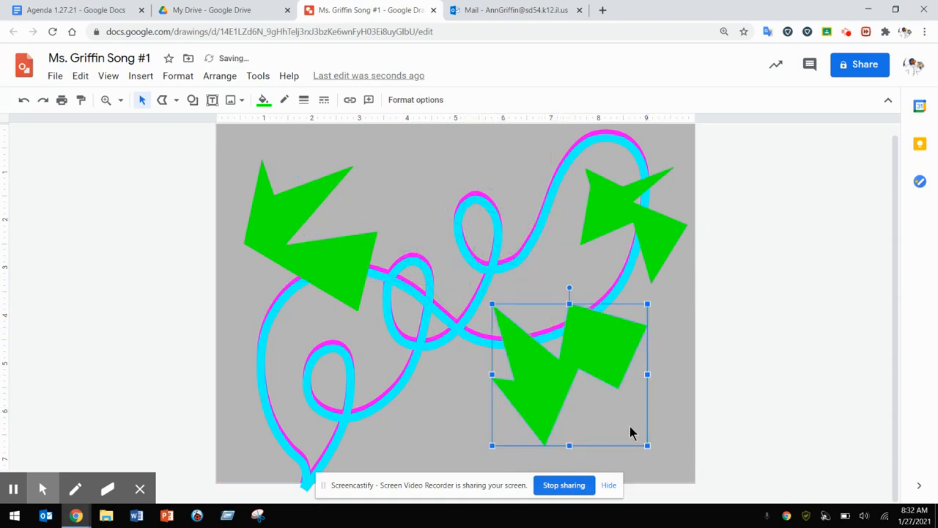
drag(647, 445, 685, 477)
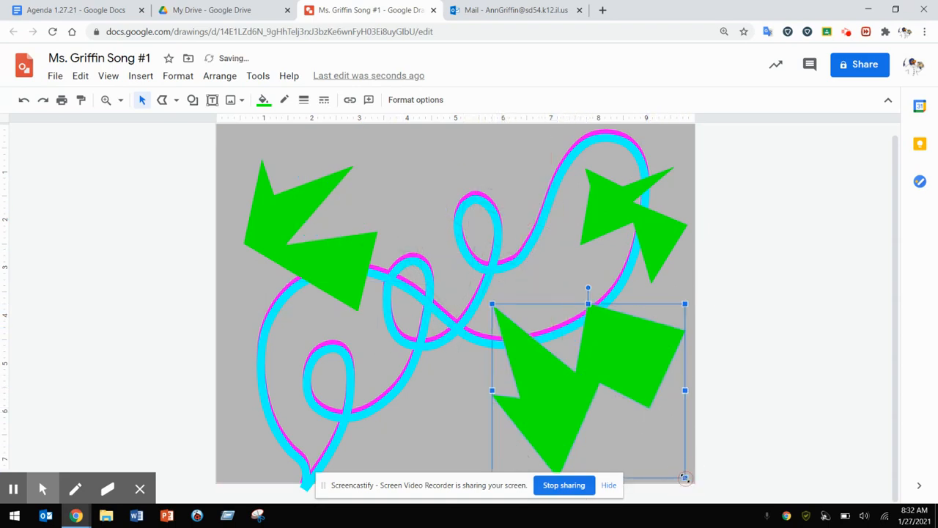
drag(615, 343, 610, 337)
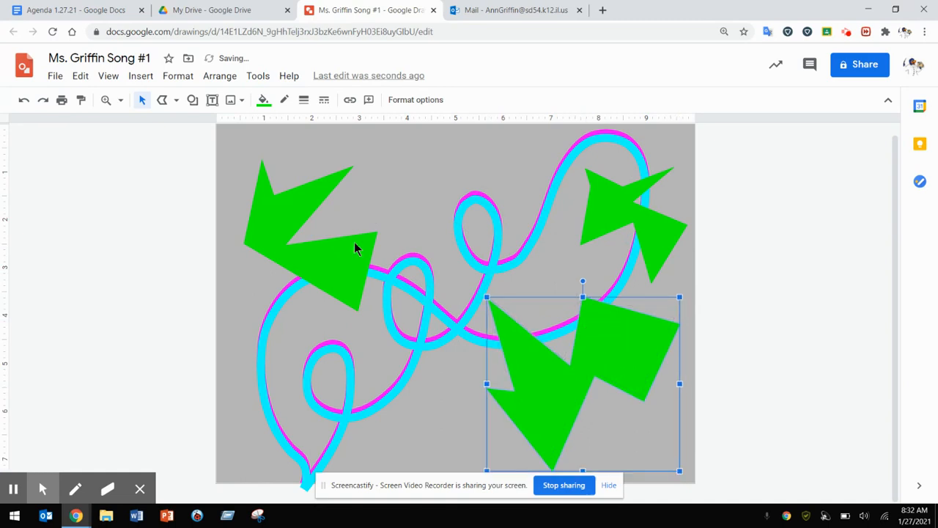
Shift the upper-left green polygon slightly up, duplicate it and fill the copy with magenta.
drag(320, 253, 319, 234)
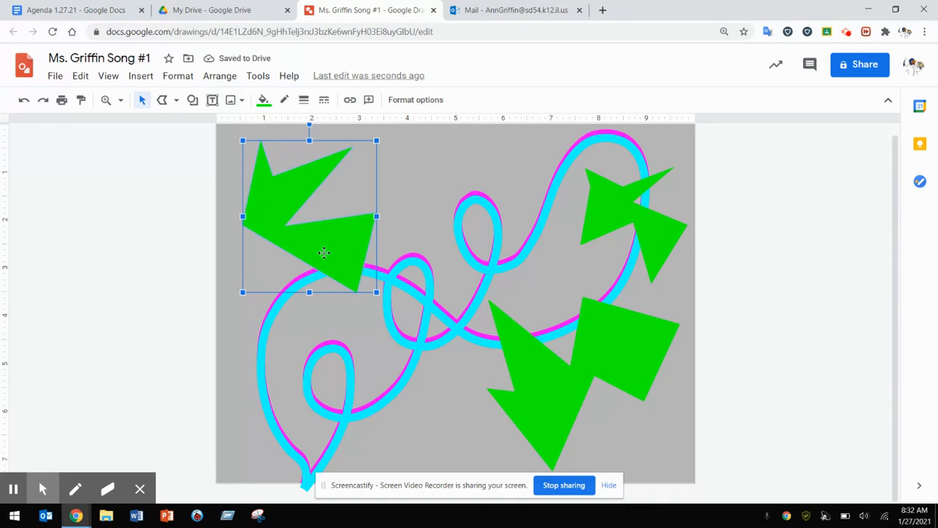
key(ctrl+d)
click(264, 99)
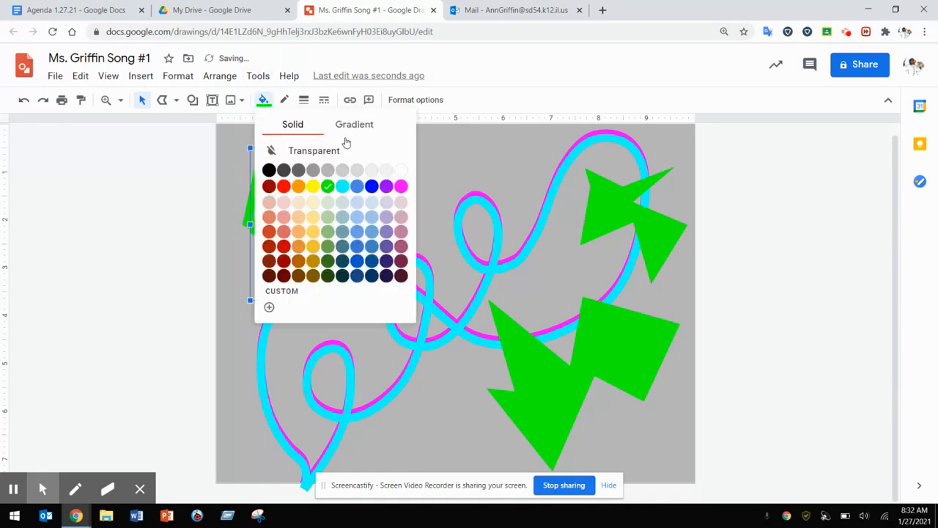
click(401, 187)
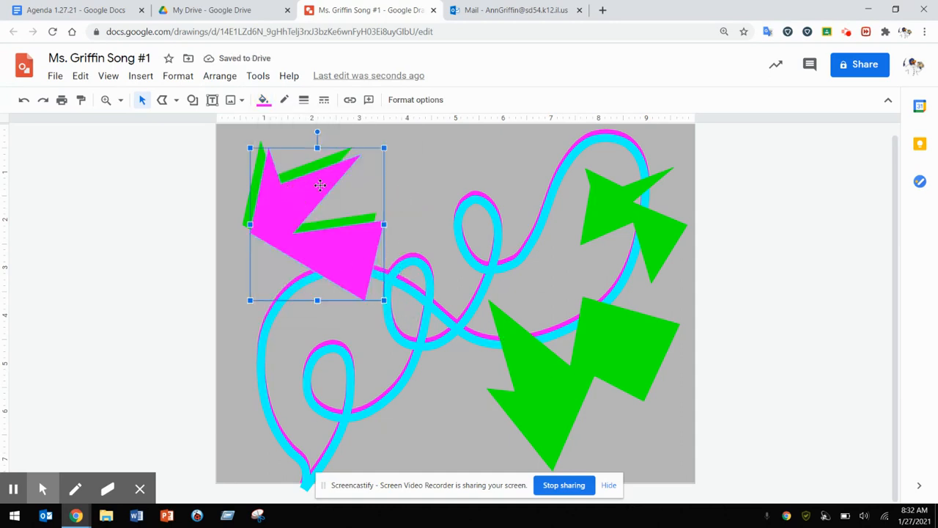
Duplicate the large lower-right green polygon and fill the copy with purple.
click(582, 389)
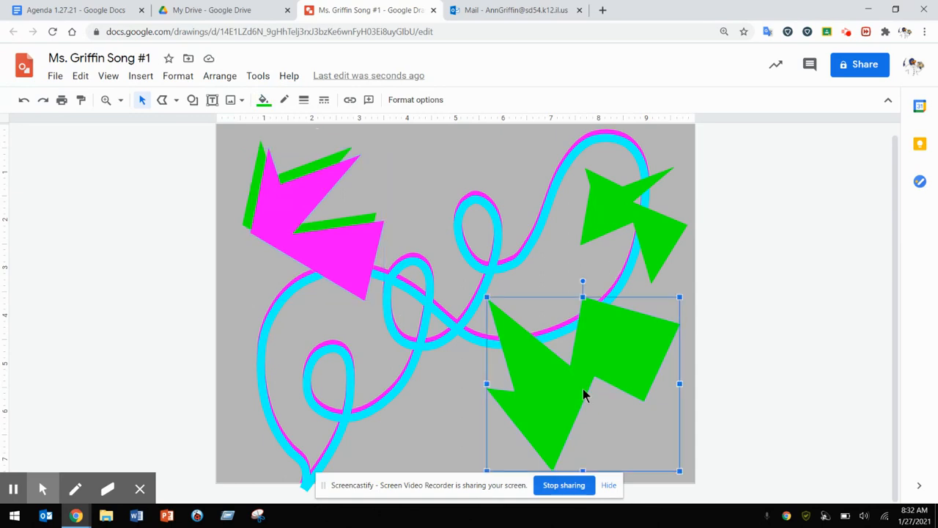
key(ctrl+d)
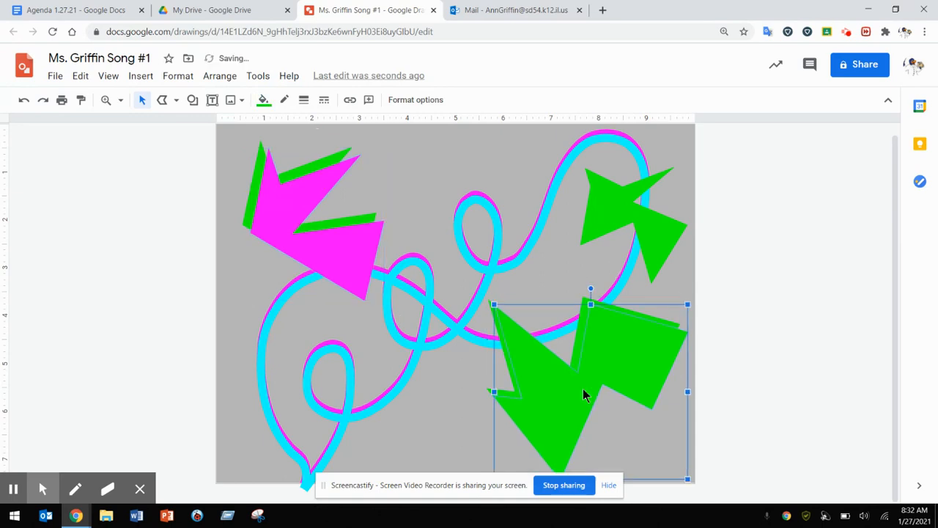
click(263, 99)
click(389, 184)
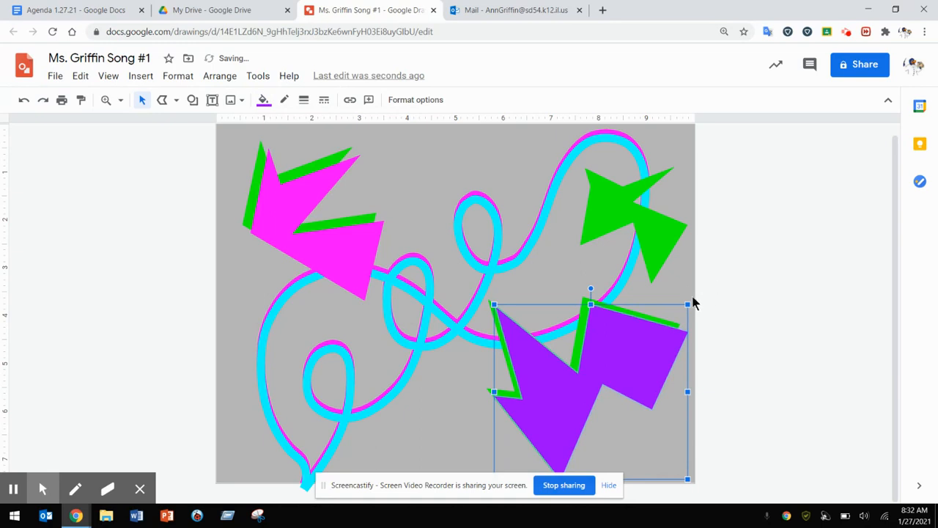
Shrink the purple polygon and position it over the large green one so green borders show around it.
drag(688, 303, 644, 344)
drag(598, 386, 609, 365)
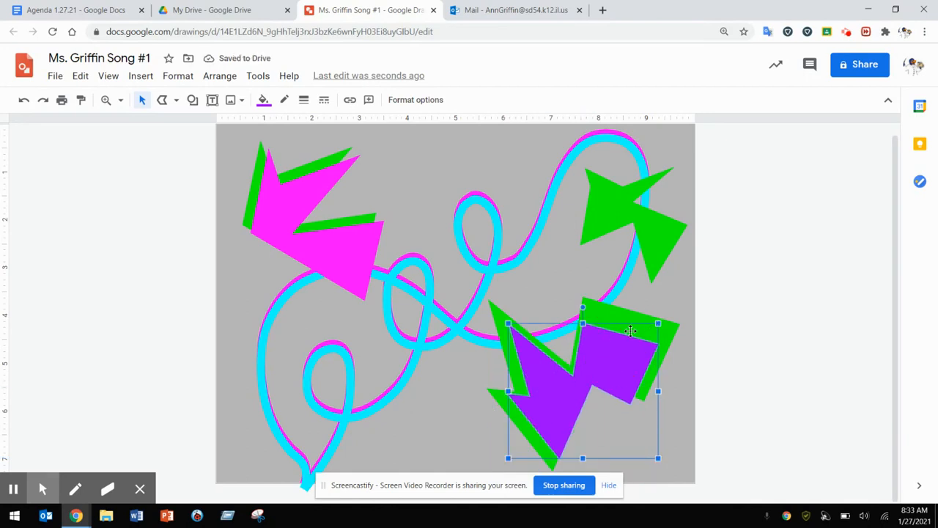
drag(583, 325, 583, 312)
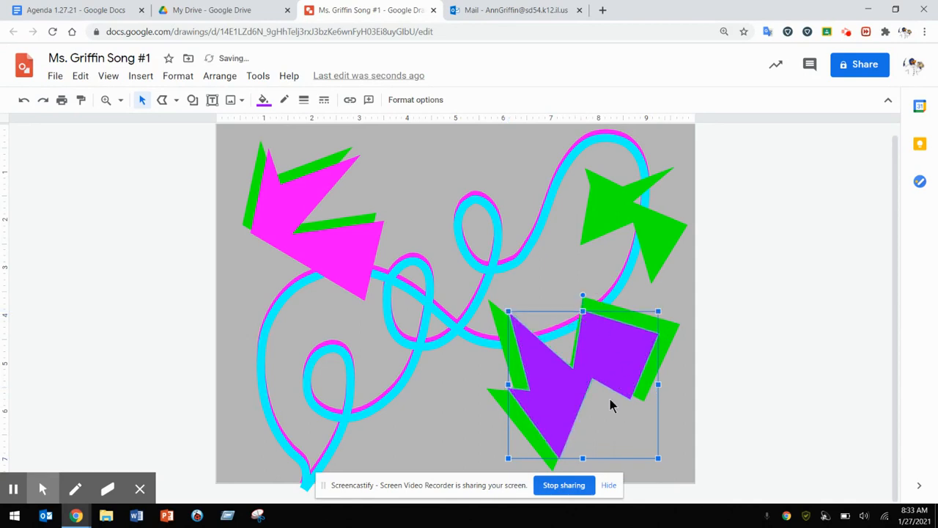
drag(583, 458, 576, 440)
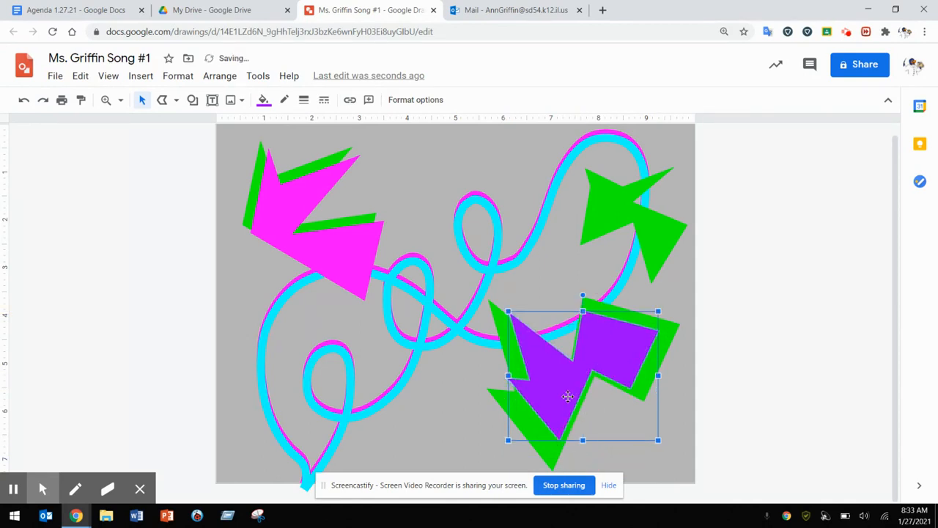
click(770, 360)
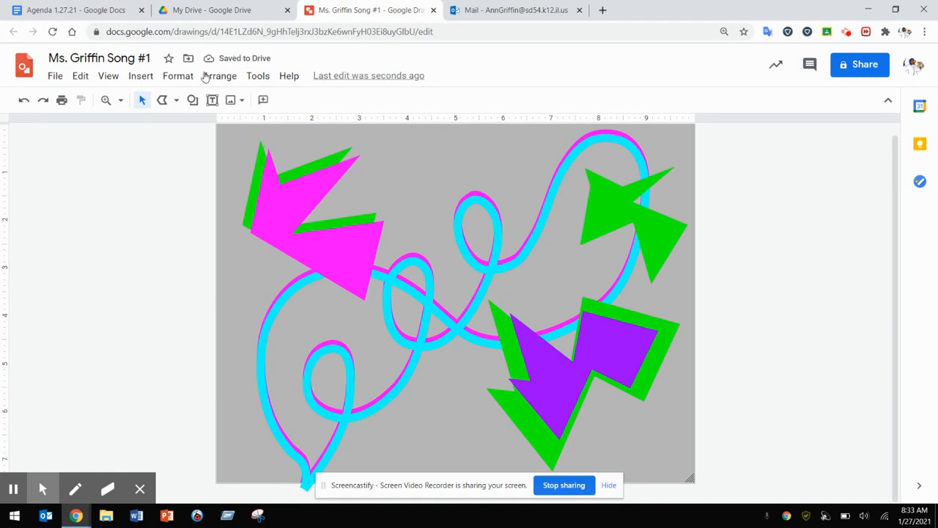
Draw a four-pointed star about 3 inches wide in the upper middle of the canvas.
click(193, 101)
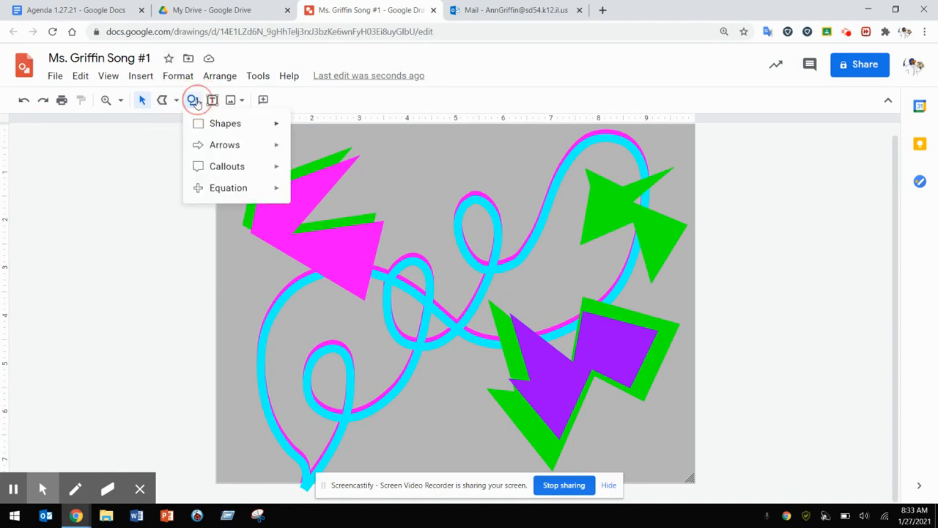
mouse_move(219, 195)
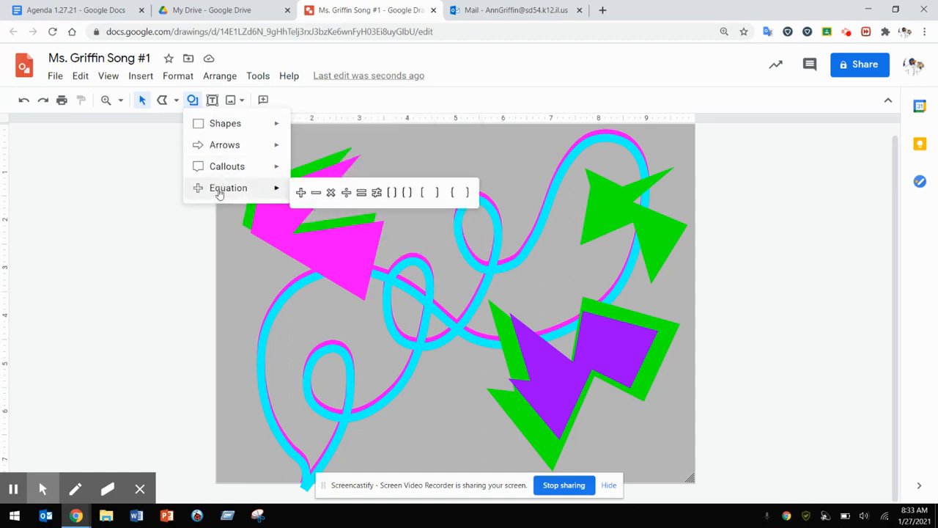
mouse_move(229, 124)
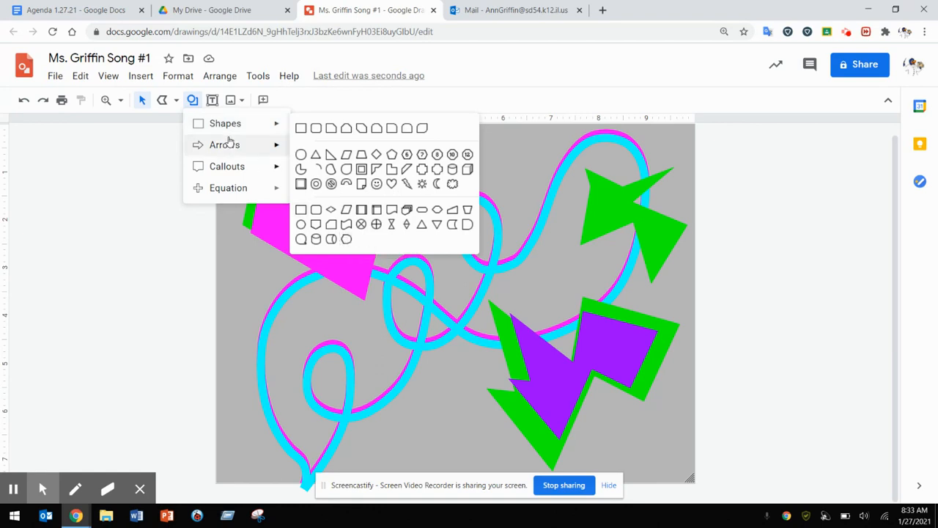
mouse_move(237, 144)
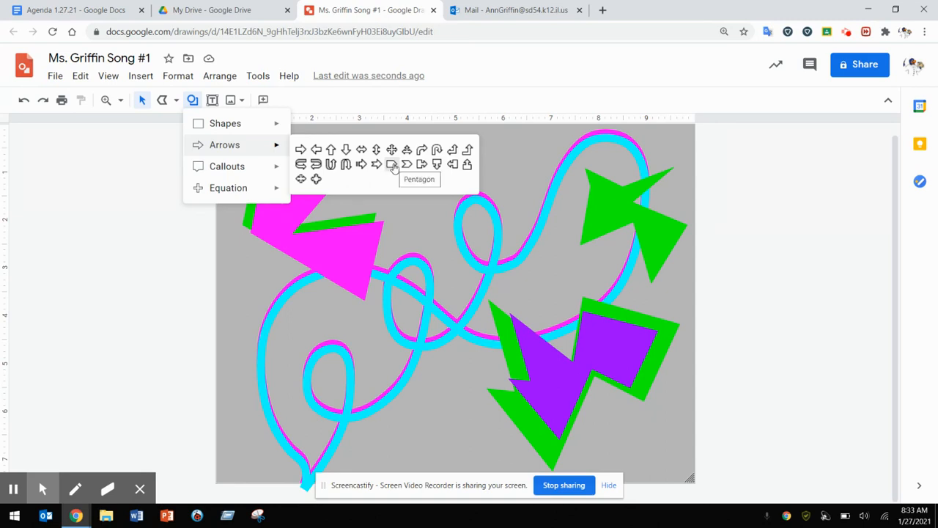
mouse_move(234, 173)
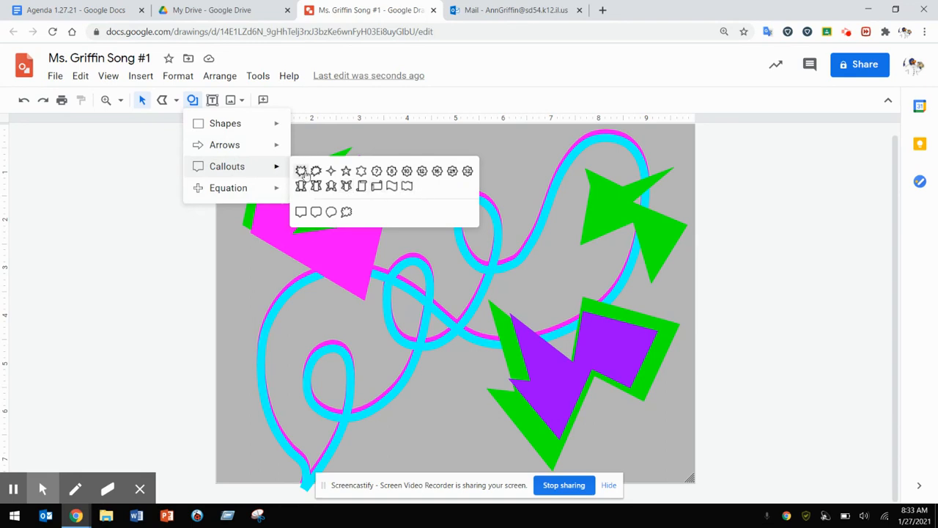
click(330, 170)
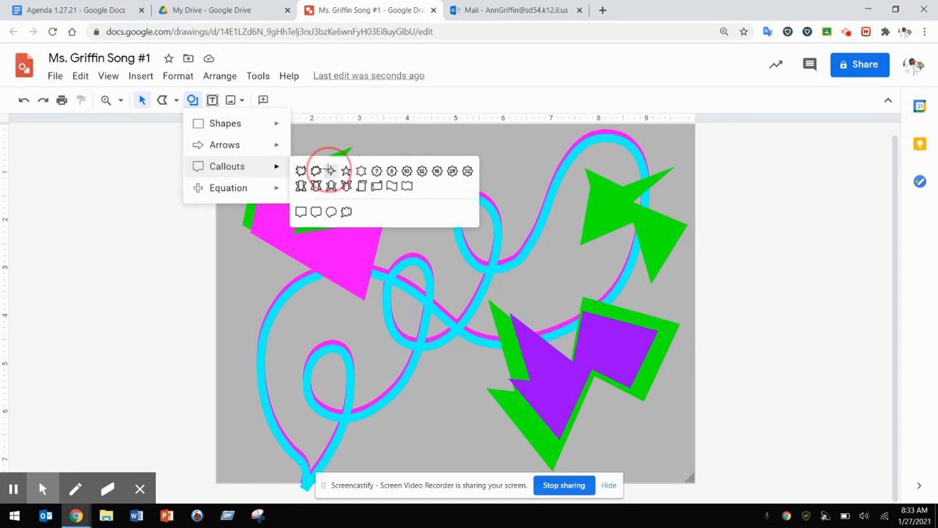
drag(426, 167, 564, 298)
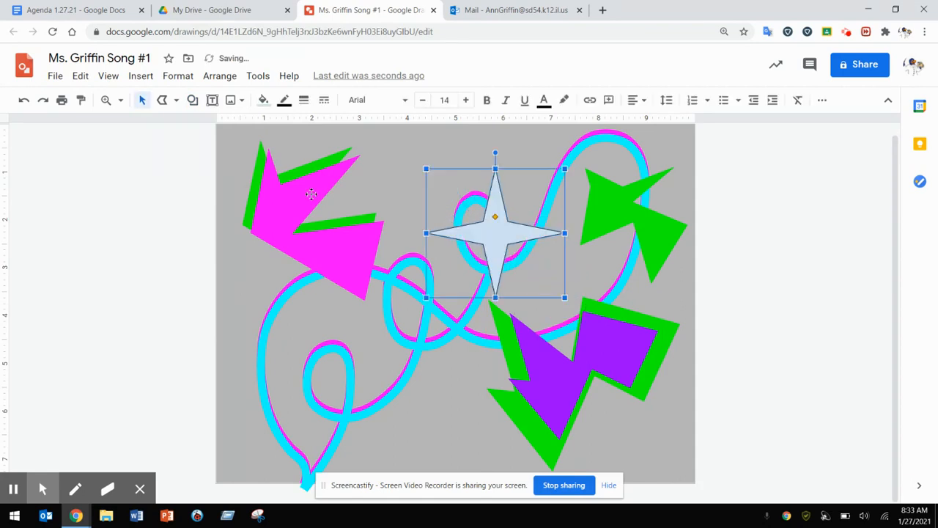
Give the star a purple fill with a transparent outline and move it over the upper-left magenta polygon.
click(285, 100)
click(264, 100)
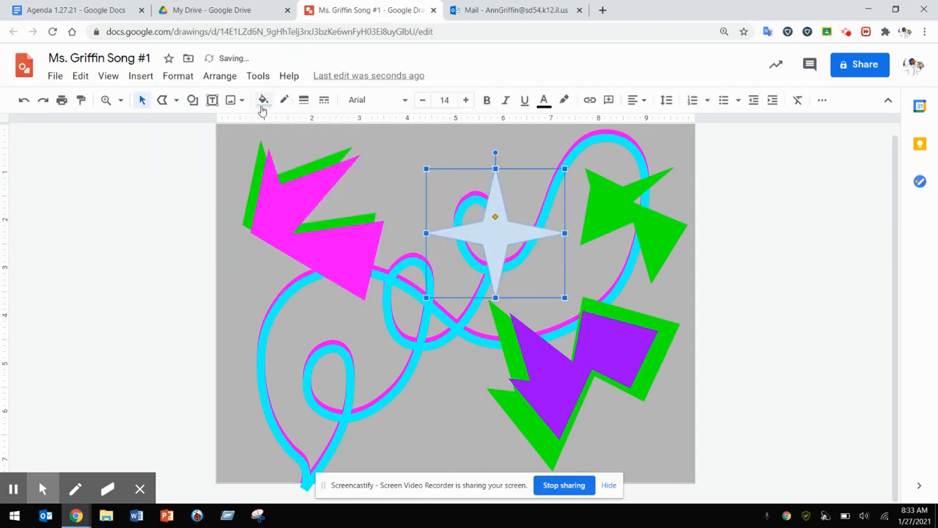
click(264, 99)
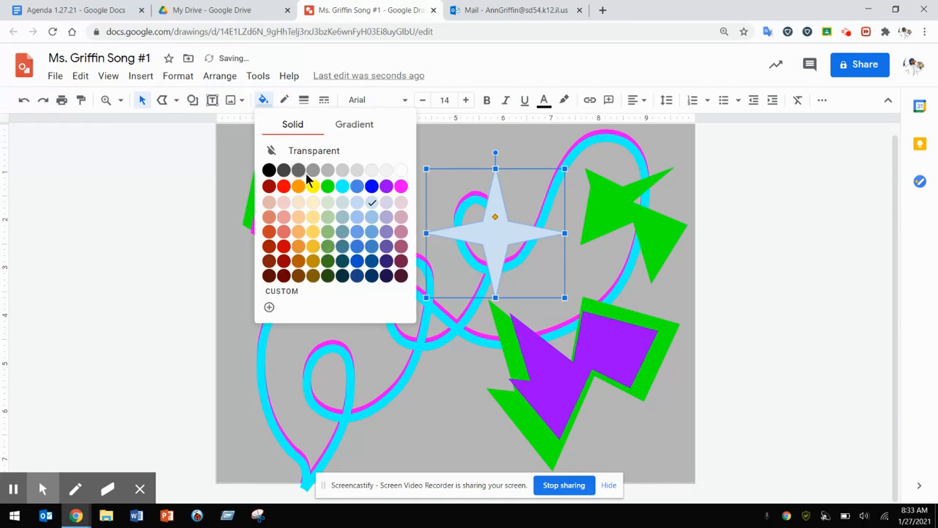
click(387, 186)
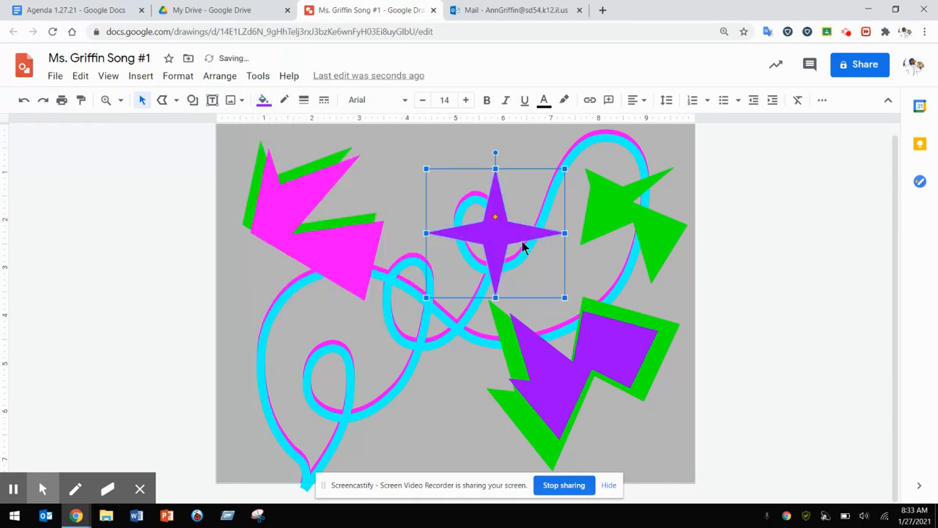
drag(499, 233, 355, 190)
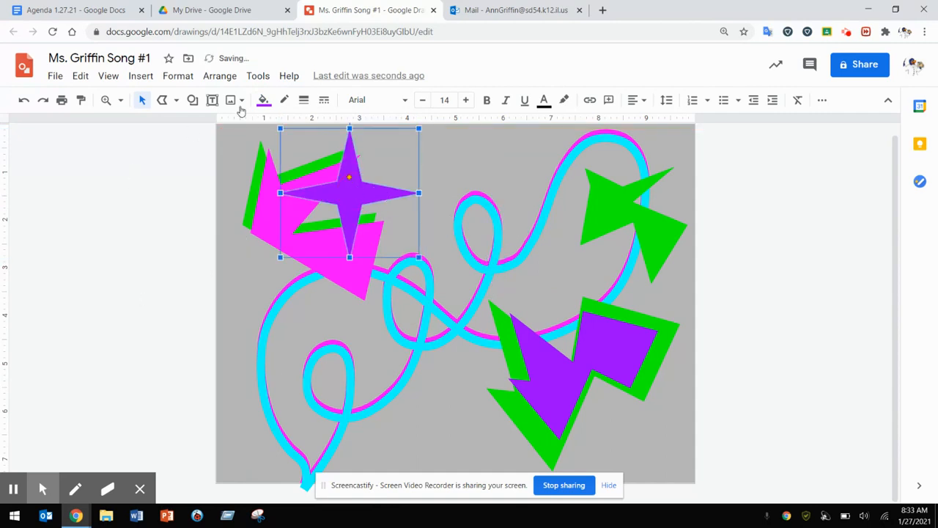
Draw a multiplication-sign shape in the canvas's lower-left area and fill it with green.
click(200, 100)
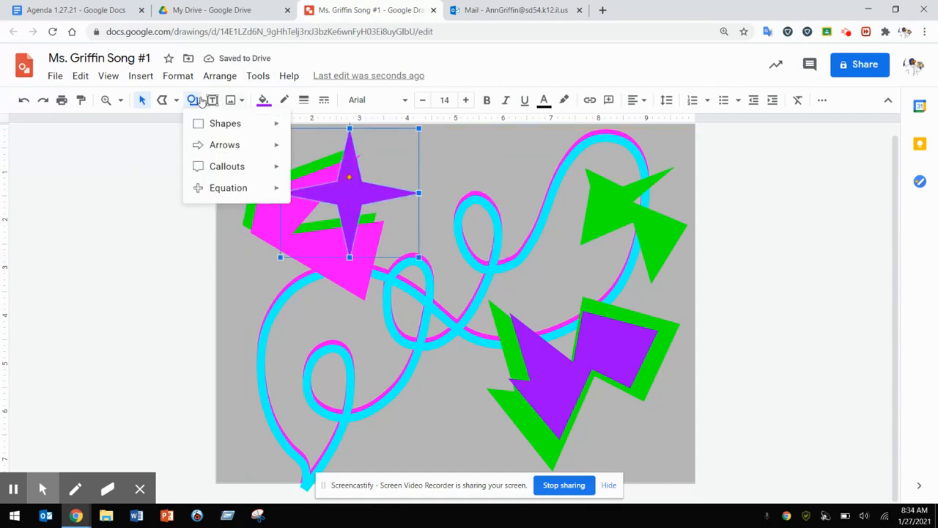
mouse_move(257, 186)
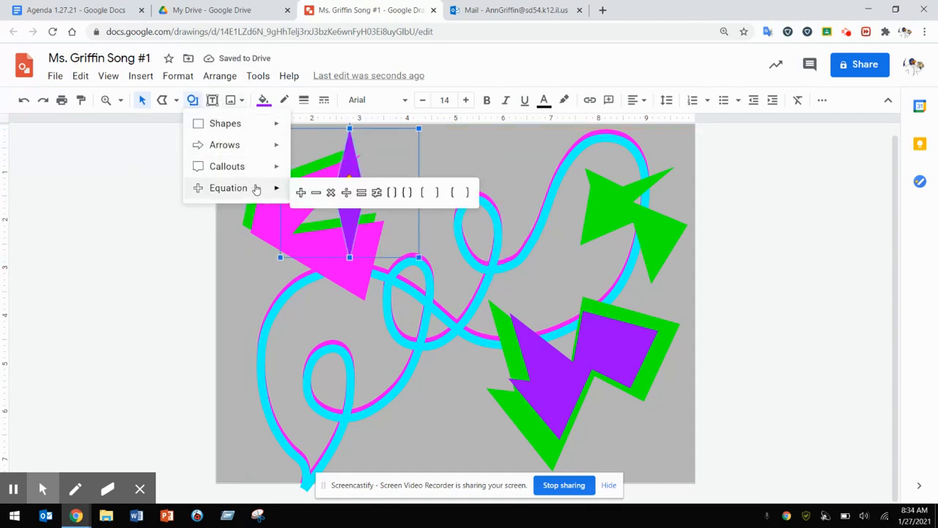
click(331, 193)
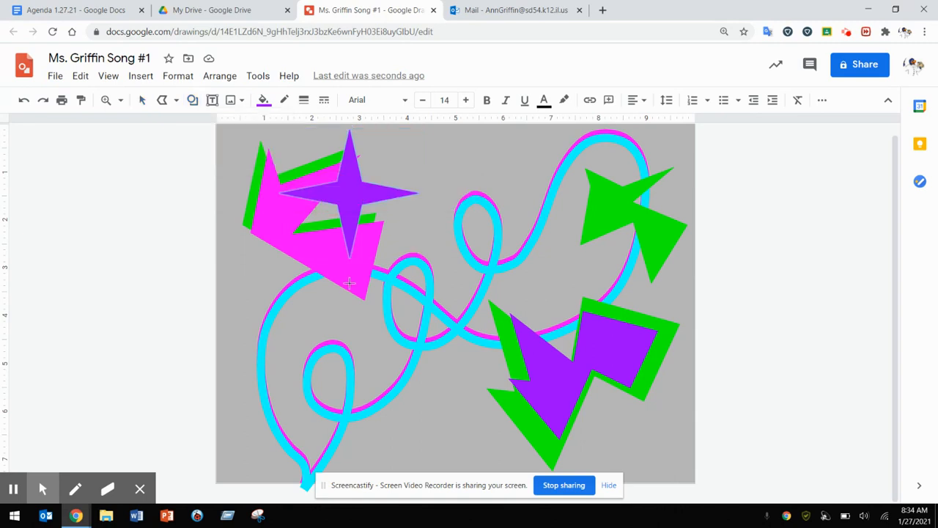
mouse_move(346, 313)
mouse_down()
mouse_move(459, 392)
mouse_move(516, 456)
mouse_up()
mouse_move(438, 385)
mouse_down()
mouse_move(345, 392)
mouse_move(383, 417)
mouse_up()
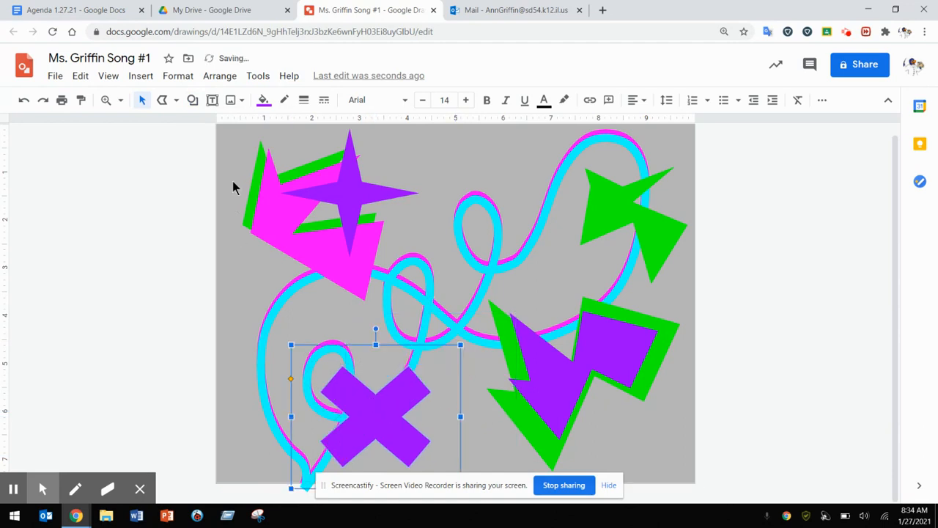
click(263, 99)
click(327, 186)
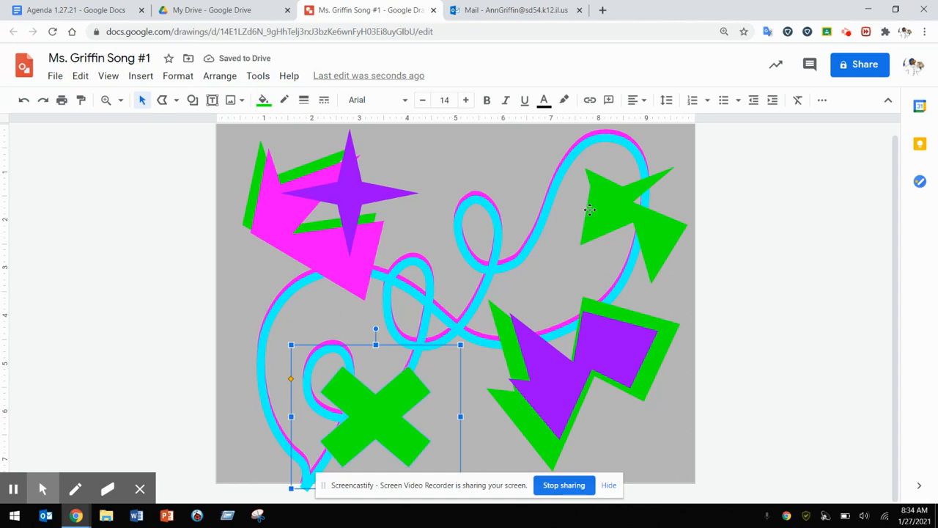
Fill the large green polygon behind the purple one with magenta.
click(664, 339)
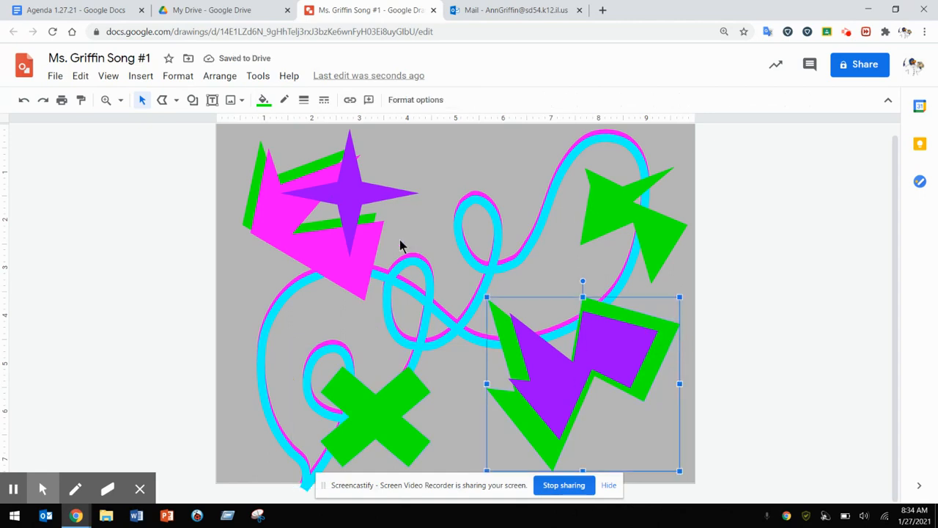
click(264, 99)
click(400, 185)
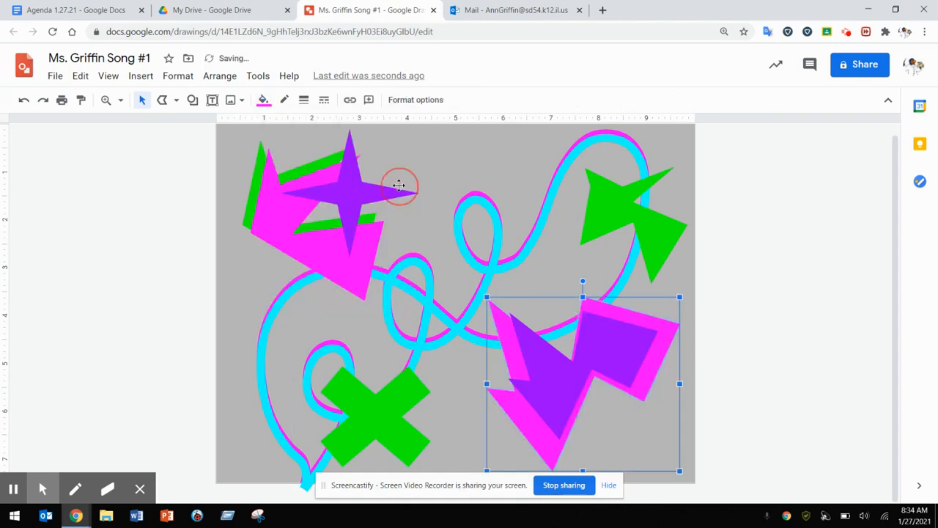
click(753, 267)
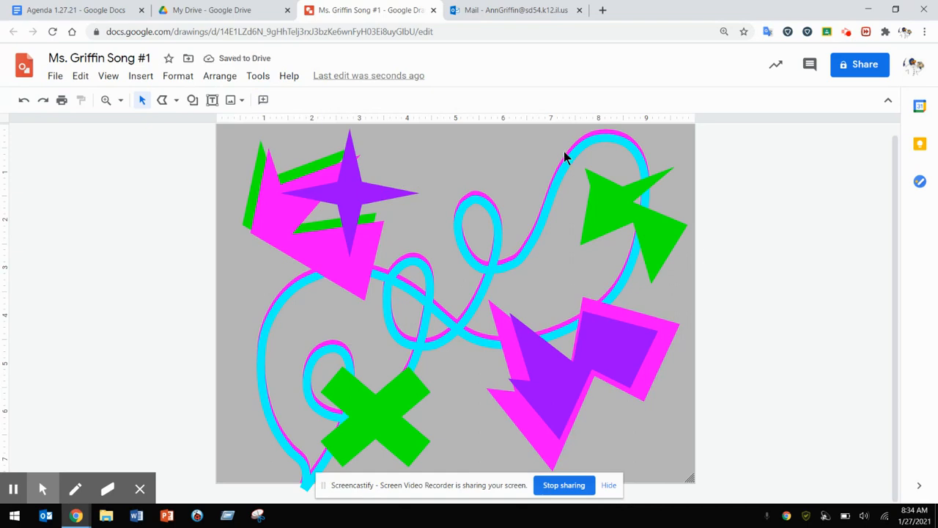
Send the upper-right green polygon to the back so that it lies behind the looping lines.
click(615, 195)
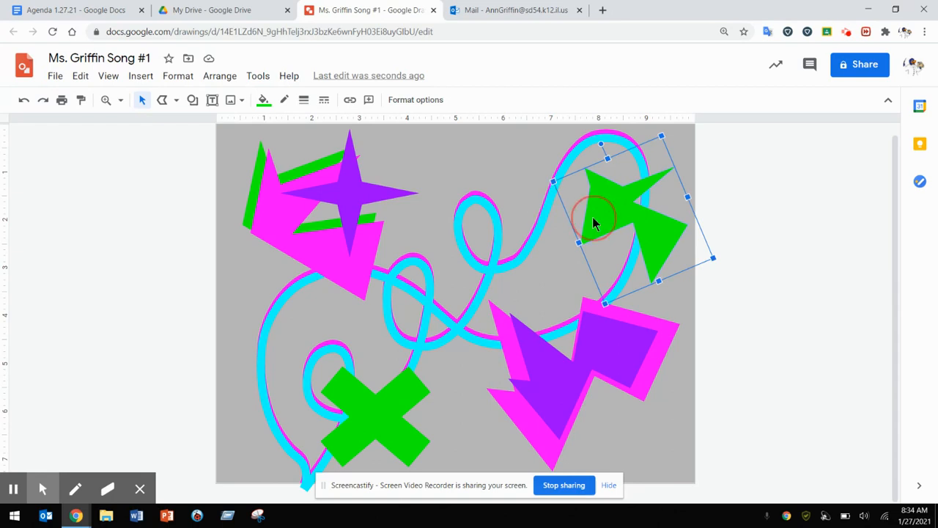
right_click(592, 217)
mouse_move(638, 380)
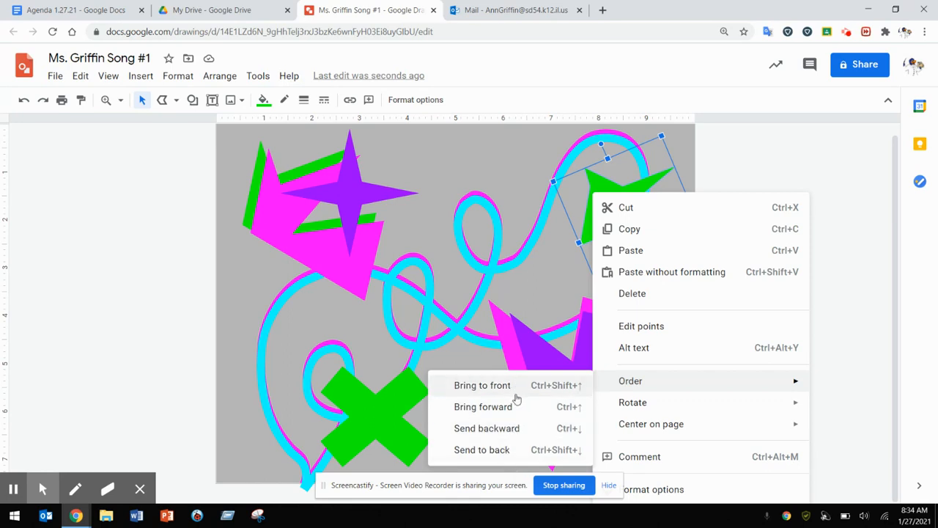
click(515, 431)
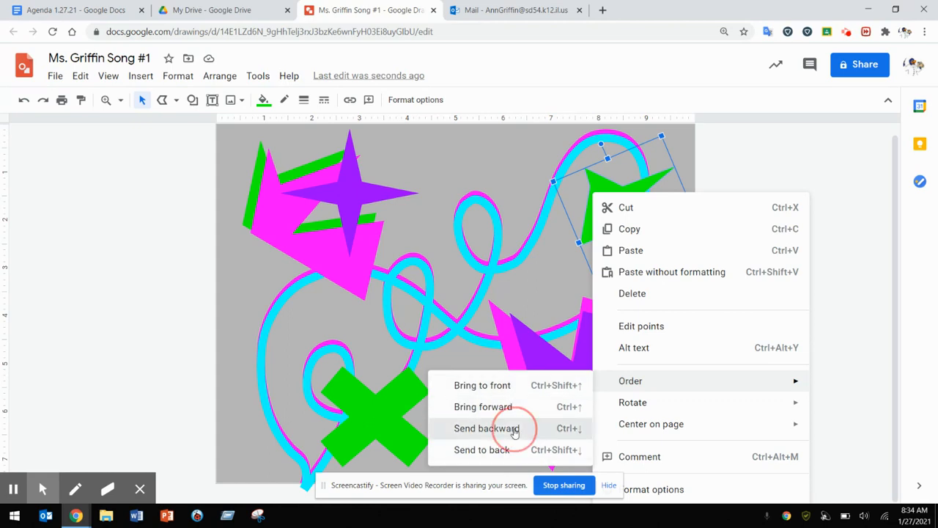
right_click(595, 224)
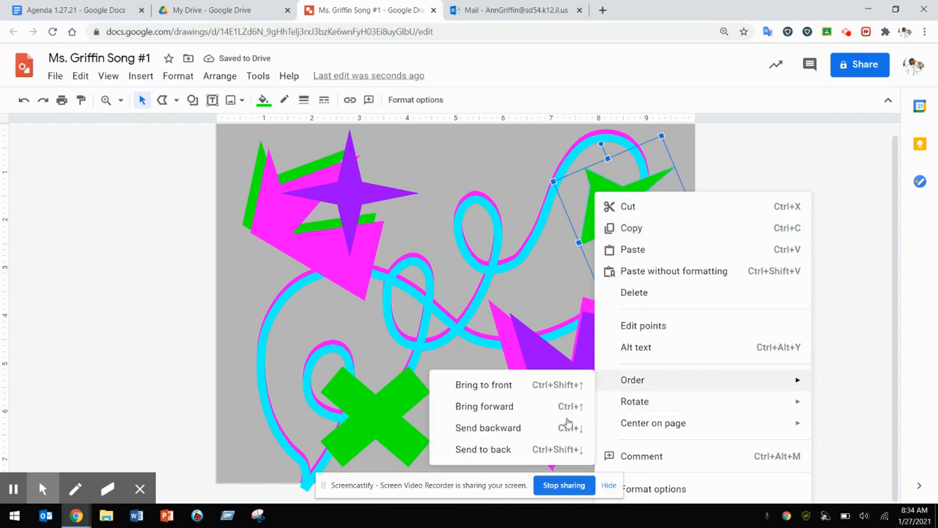
click(513, 447)
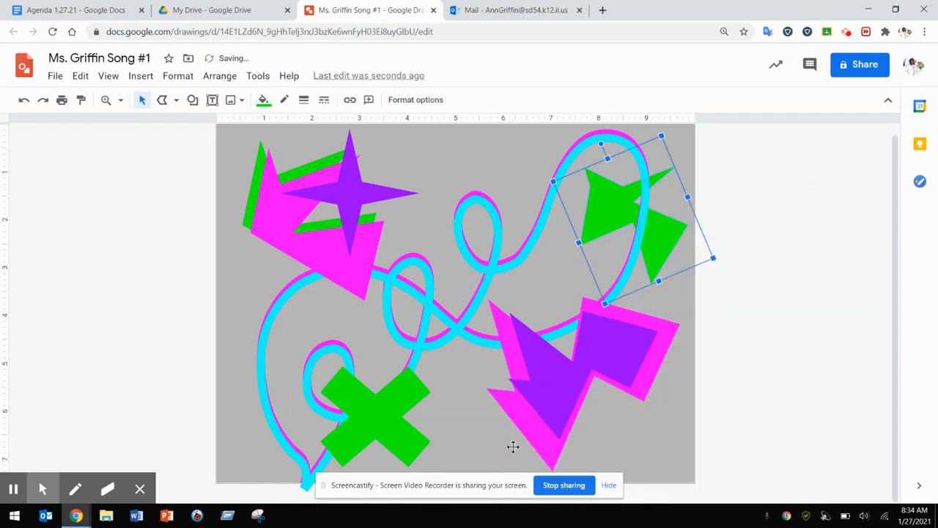
click(738, 316)
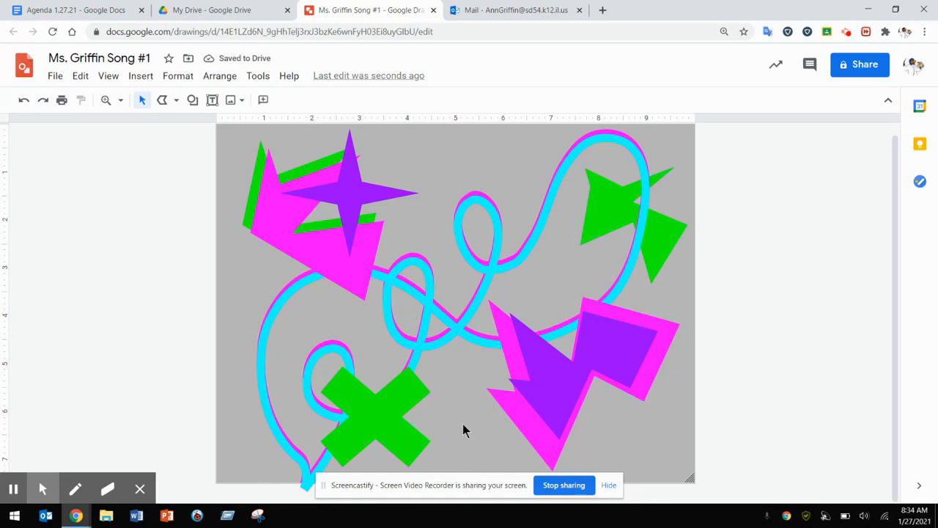
Download the finished drawing as a JPEG image (.jpg).
click(55, 78)
mouse_move(108, 236)
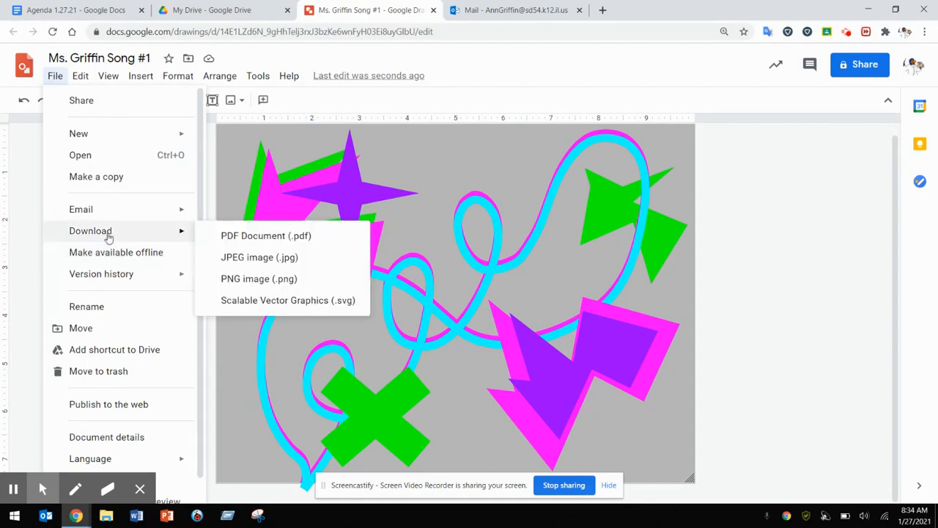
click(267, 260)
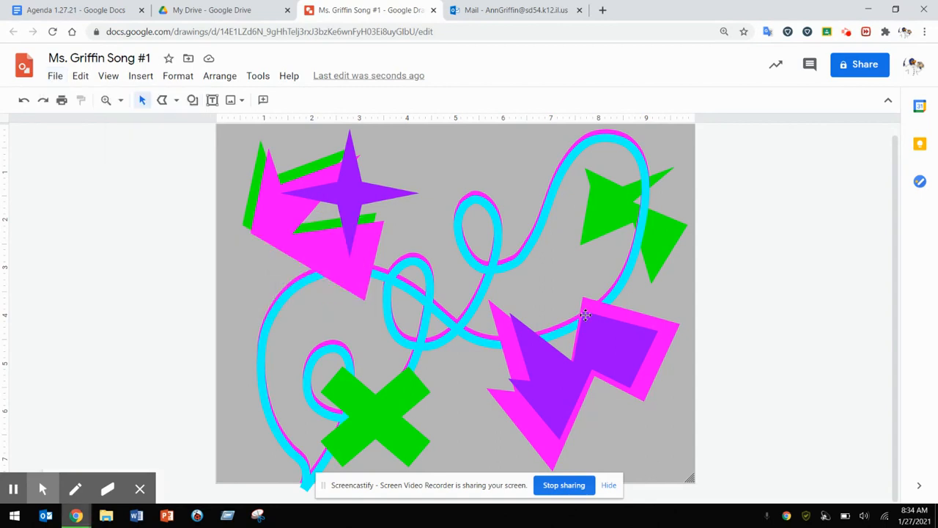